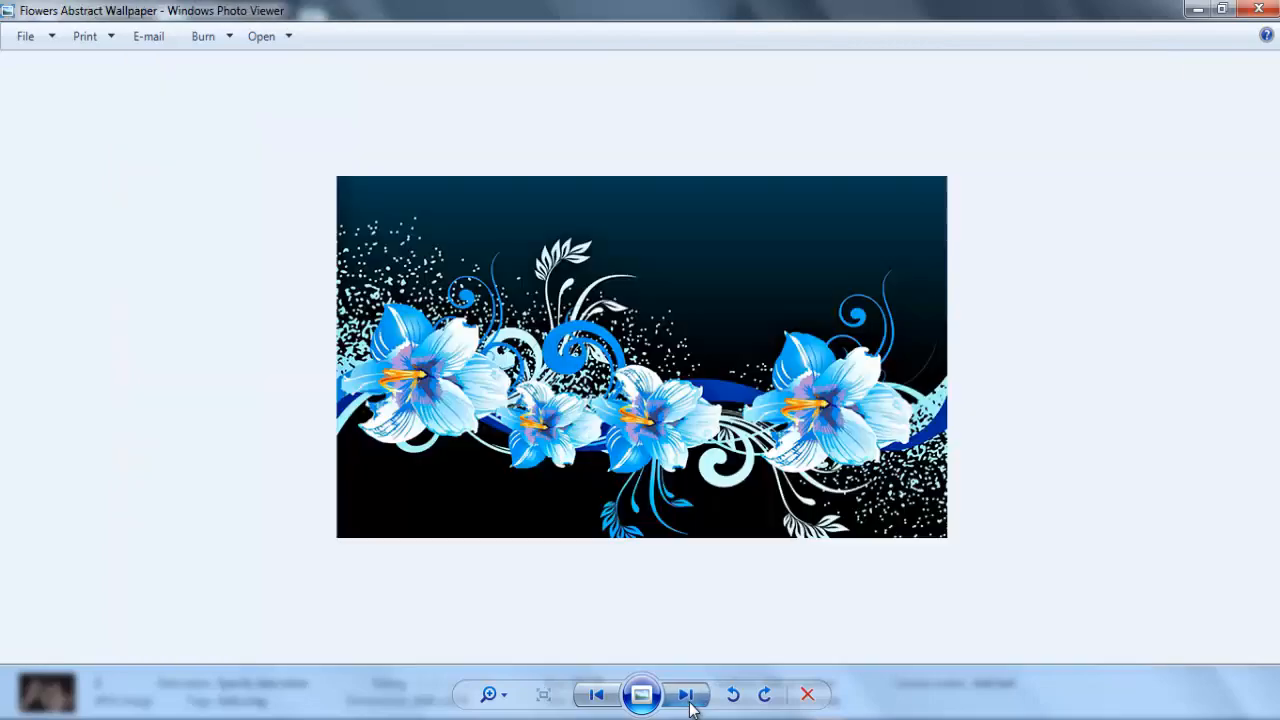
- Look through the pictures in the photo viewer one after another
{"action": "left_click", "coordinate": [689, 704]}
{"action": "left_click", "coordinate": [689, 704]}
{"action": "left_click", "coordinate": [689, 704]}
{"action": "left_click", "coordinate": [686, 695]}
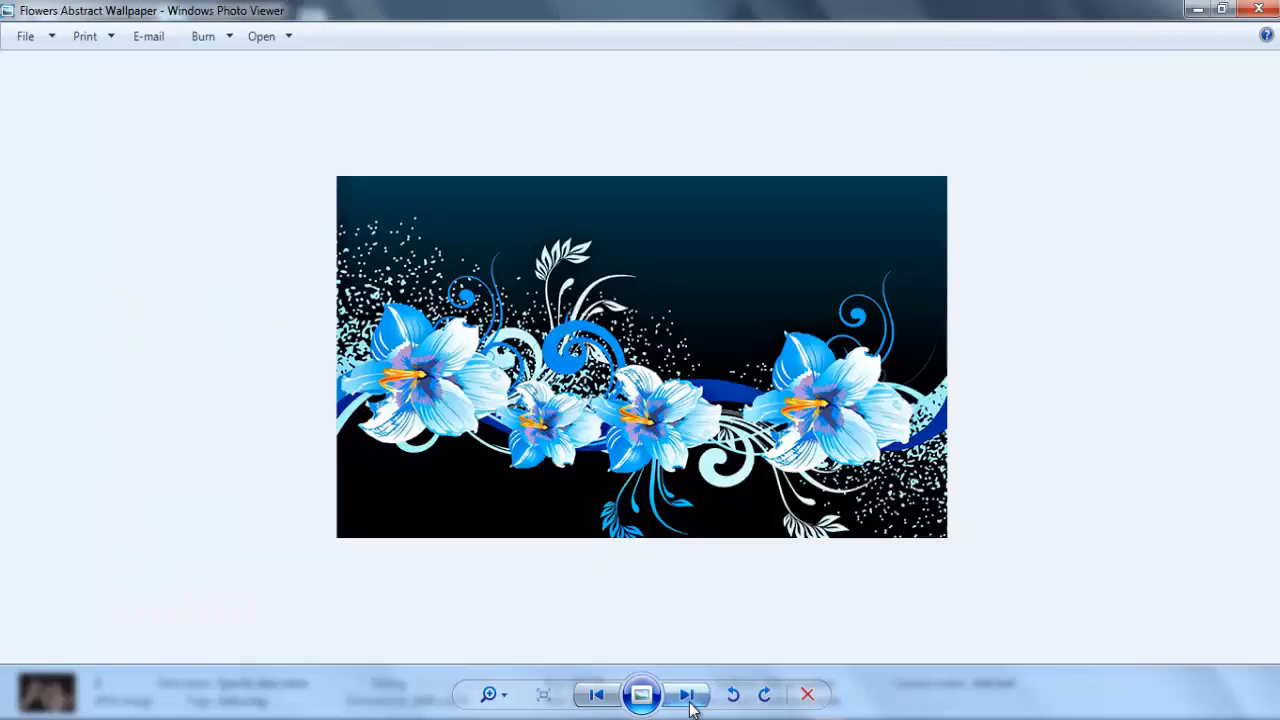
{"action": "left_click", "coordinate": [686, 695]}
{"action": "left_click", "coordinate": [686, 695]}
{"action": "left_click", "coordinate": [686, 695]}
{"action": "left_click", "coordinate": [686, 695]}
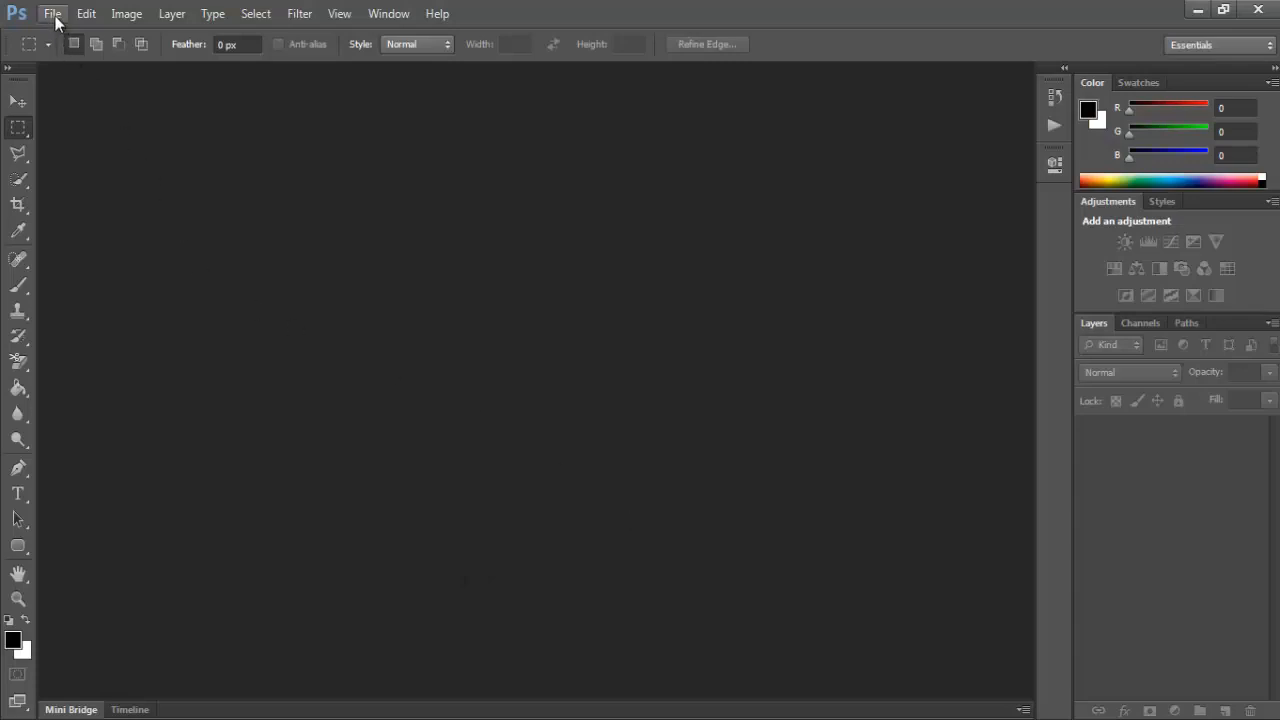
- Open image 2 from the desktop's Images folder in Photoshop and activate the Move tool
{"action": "left_click", "coordinate": [51, 14]}
{"action": "left_click", "coordinate": [62, 55]}
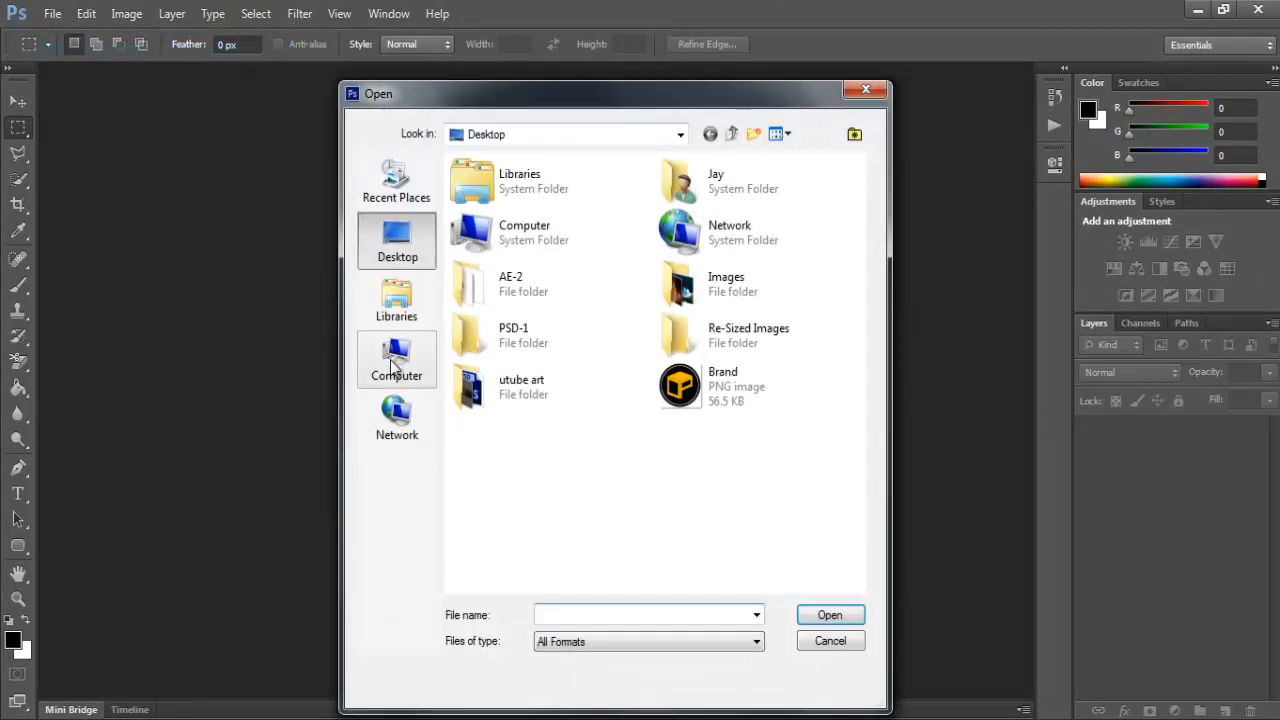
{"action": "double_click", "coordinate": [671, 287]}
{"action": "left_click", "coordinate": [510, 222]}
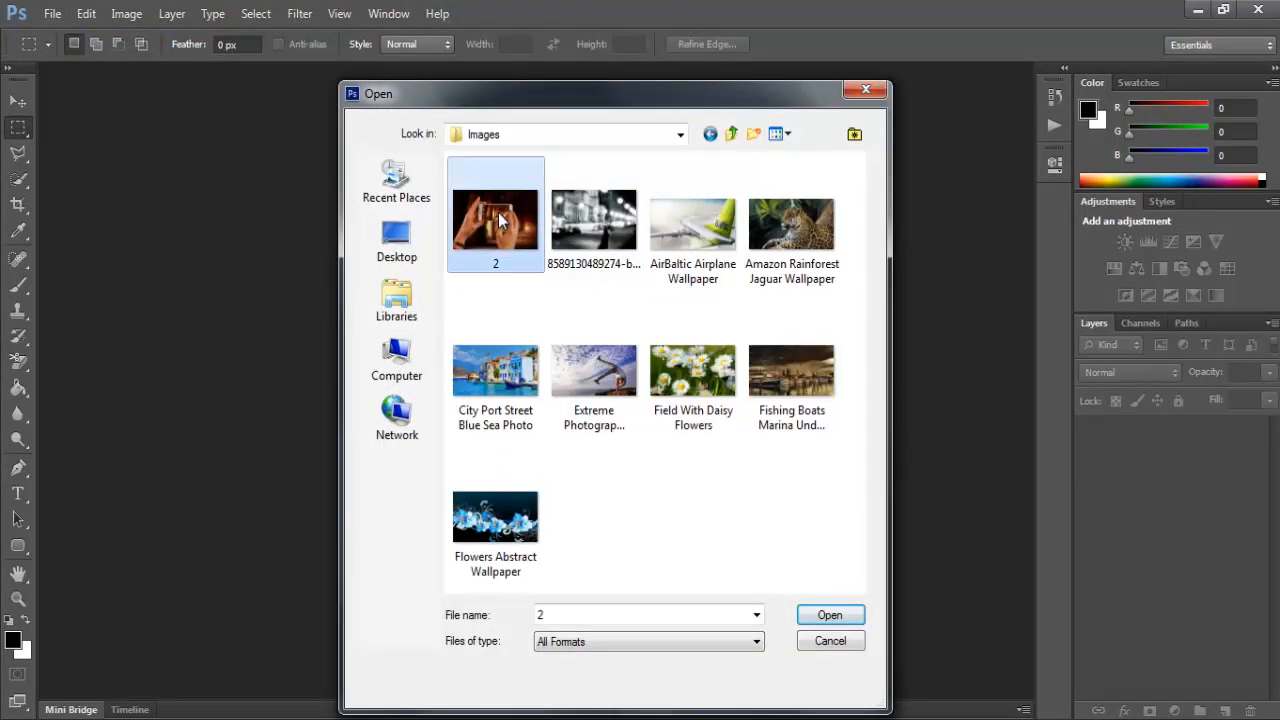
{"action": "left_click", "coordinate": [828, 616]}
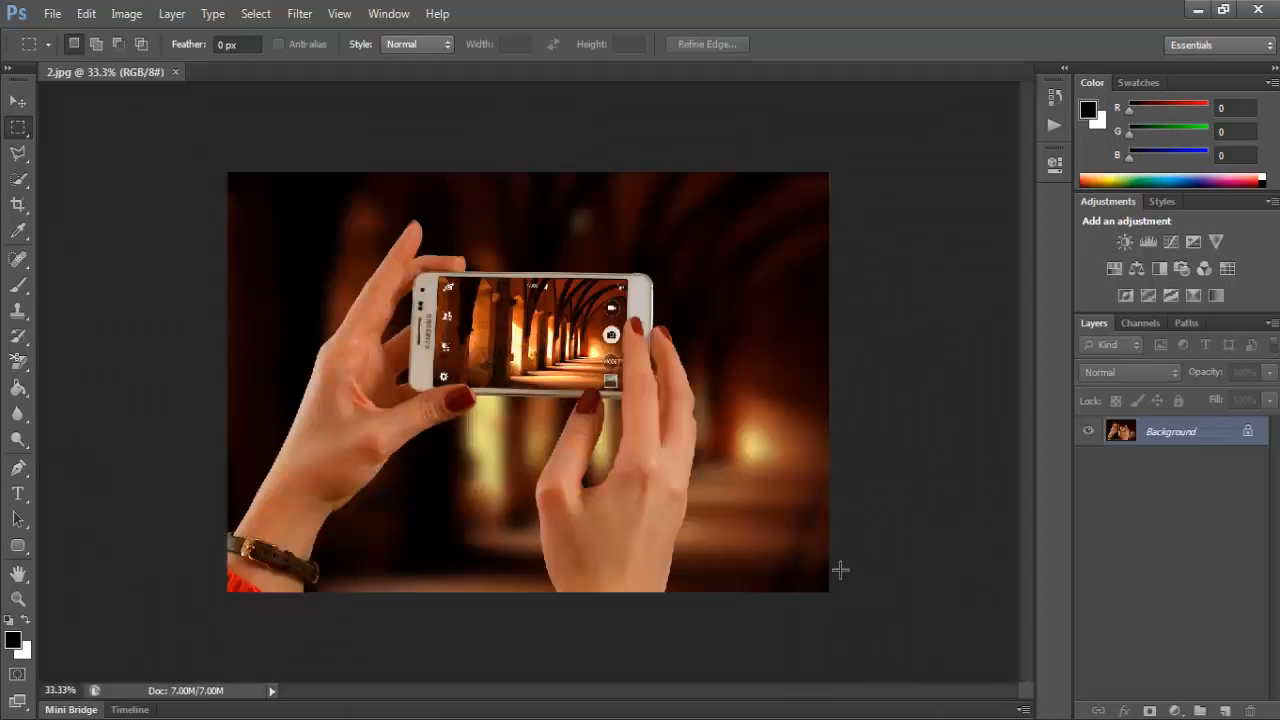
{"action": "key", "text": "v"}
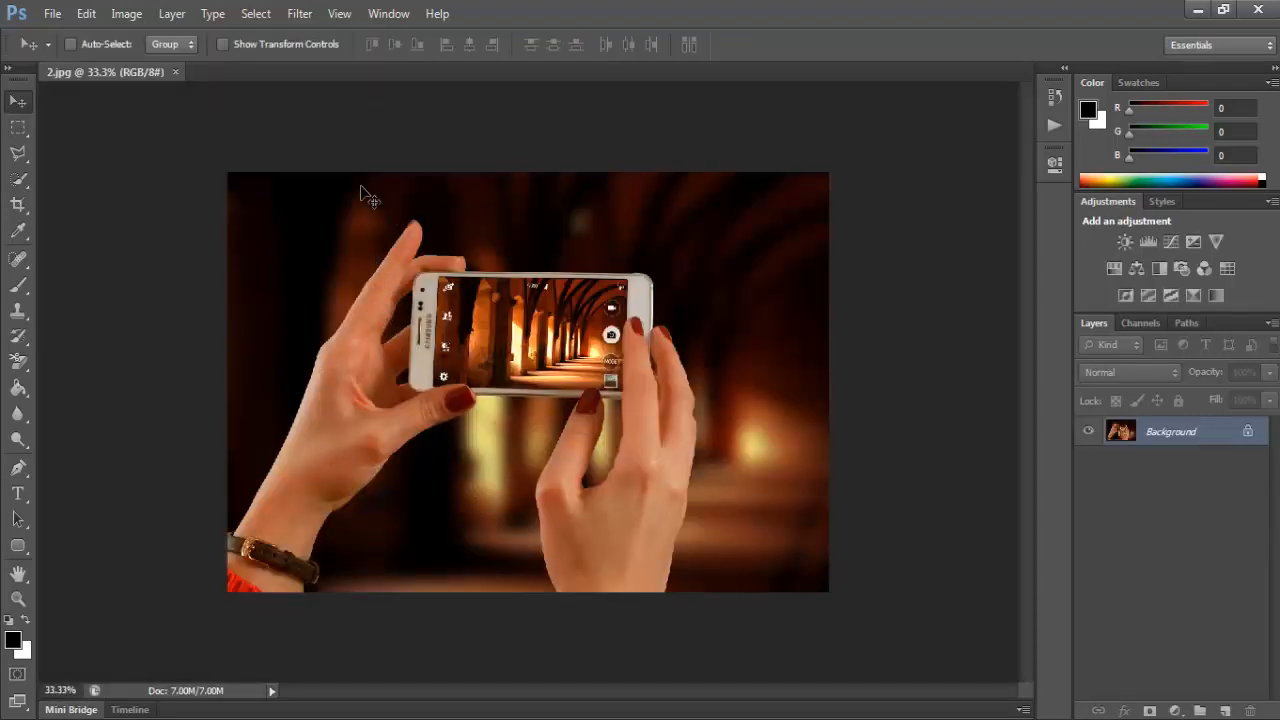
- Display the Actions and create a new action set named "Resize Images"
{"action": "left_click", "coordinate": [385, 15]}
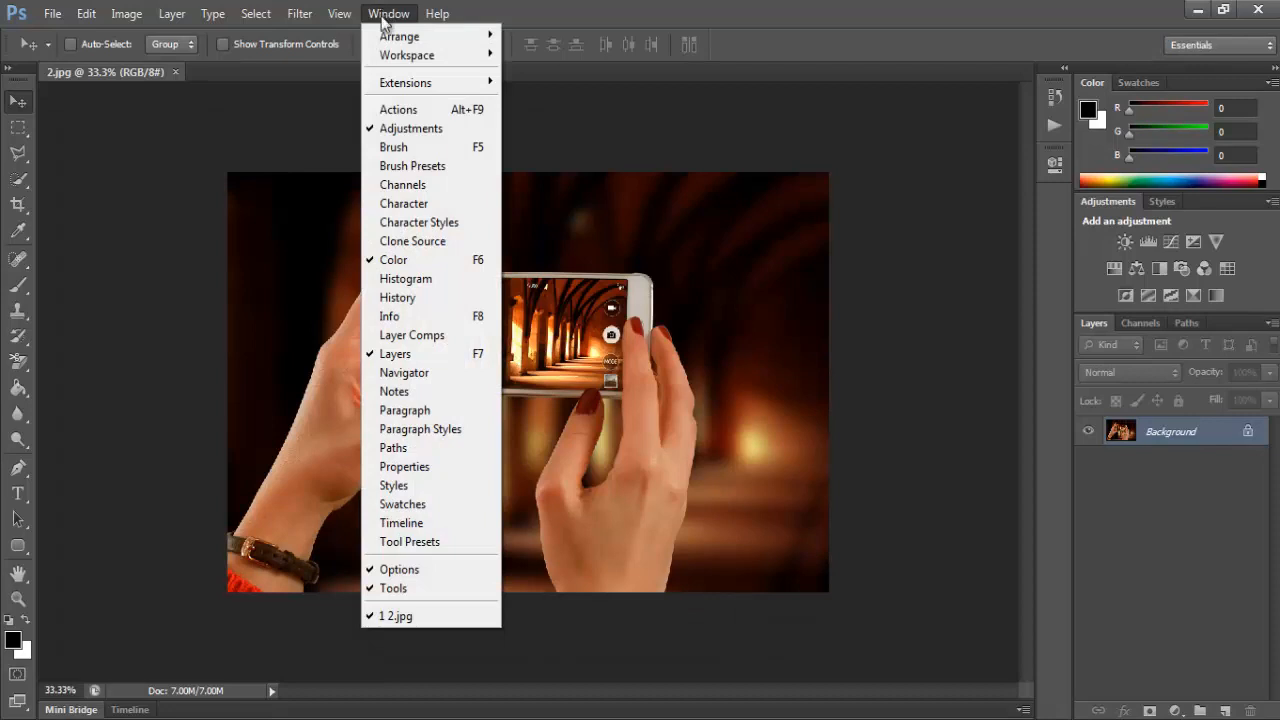
{"action": "left_click", "coordinate": [400, 110]}
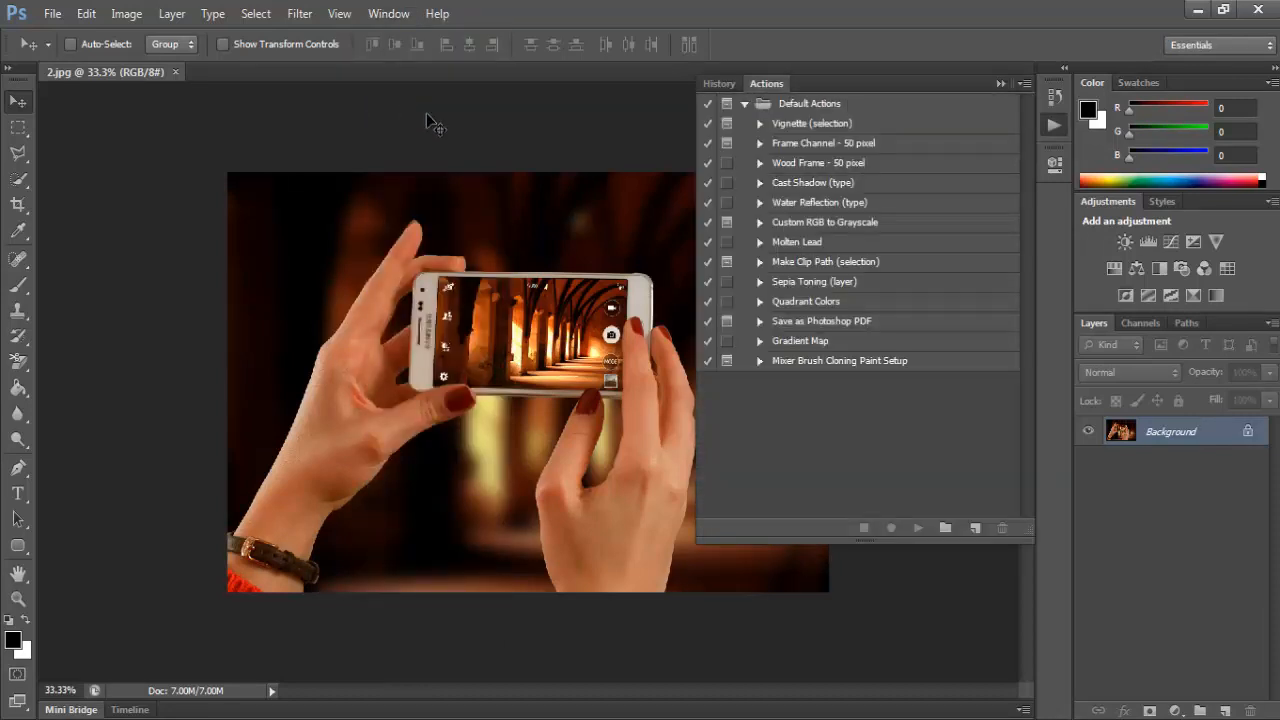
{"action": "left_click", "coordinate": [945, 529]}
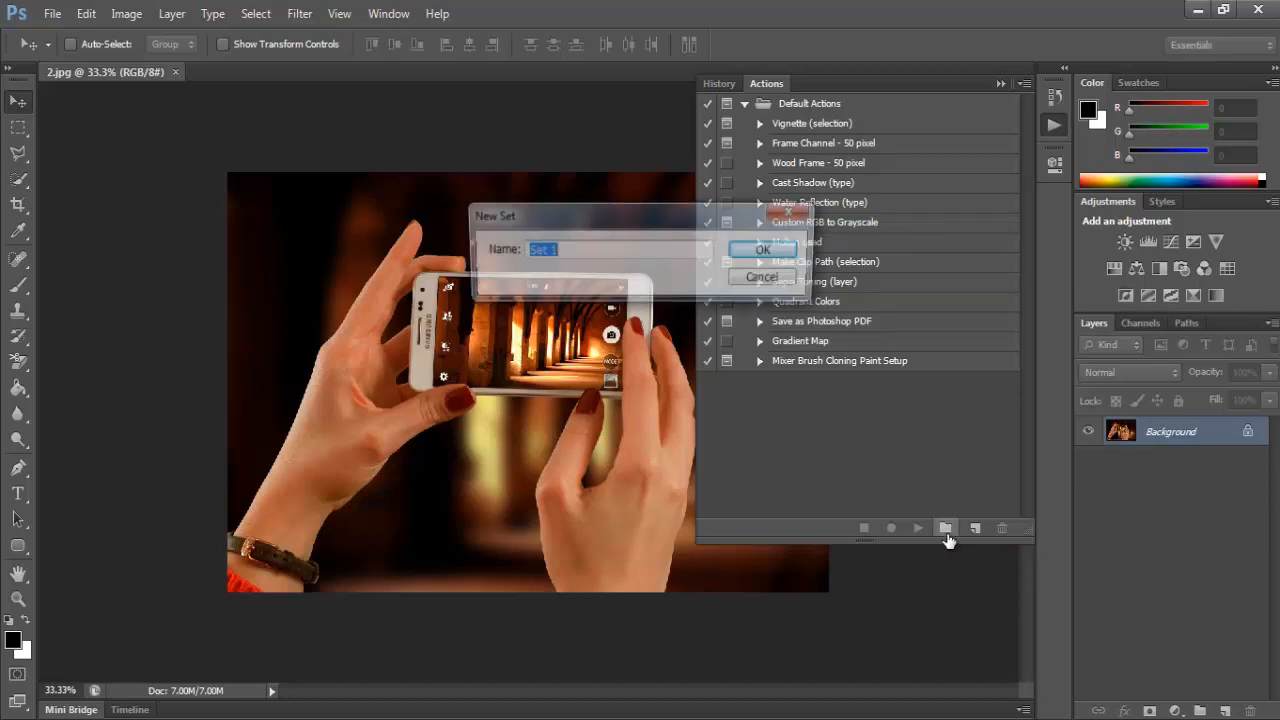
{"action": "type", "text": "Resize Images"}
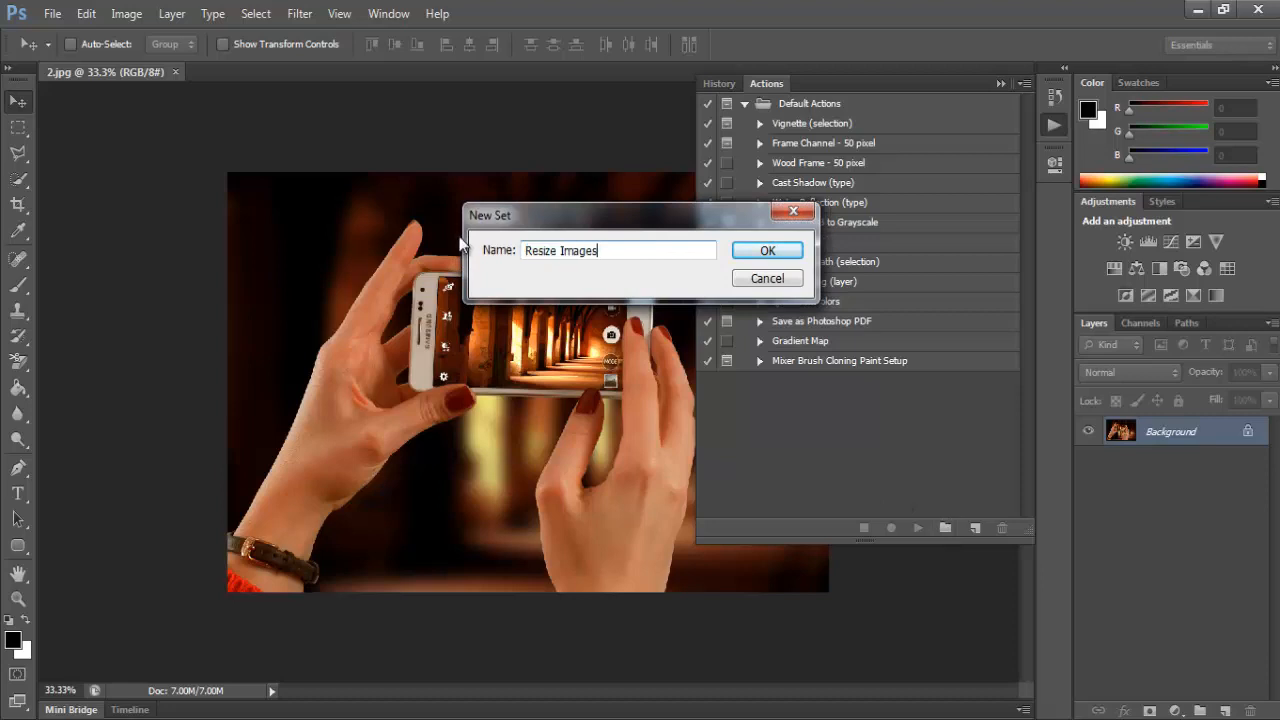
{"action": "key", "text": "Return"}
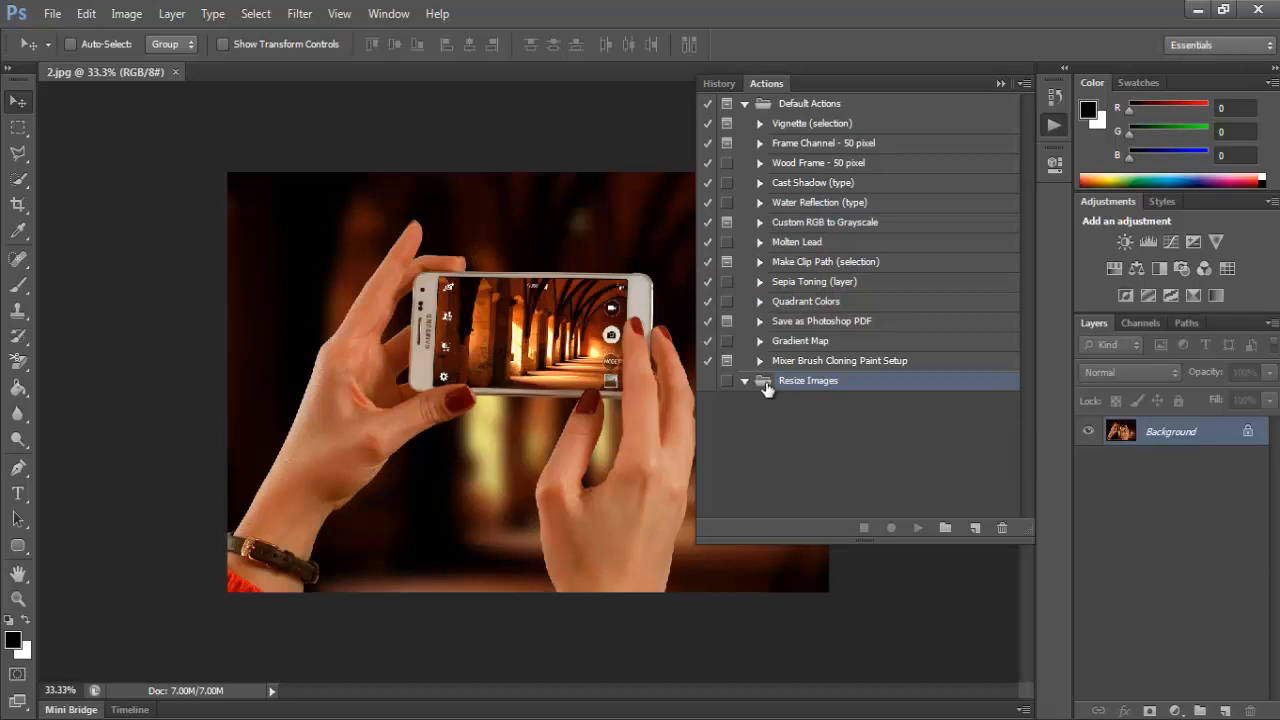
- Create an action named "900px" in the Resize Images set and start recording it
{"action": "left_click", "coordinate": [977, 533]}
{"action": "type", "text": "900"}
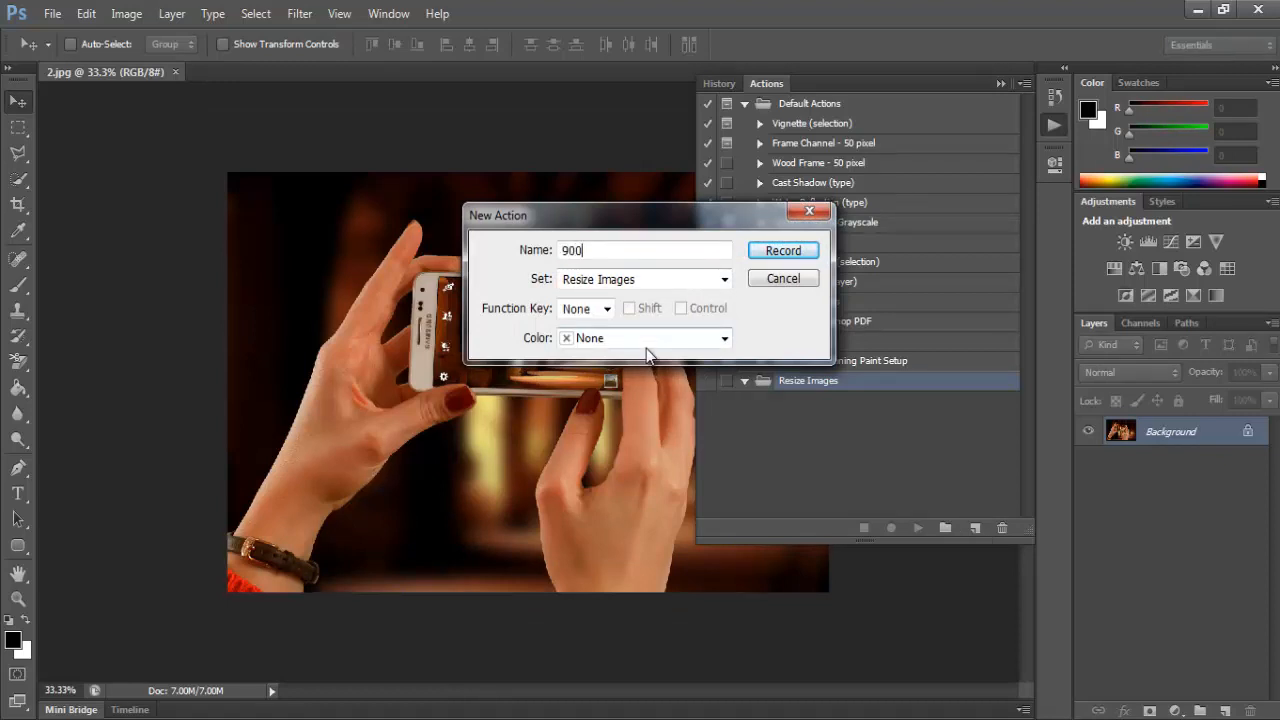
{"action": "left_click", "coordinate": [795, 254]}
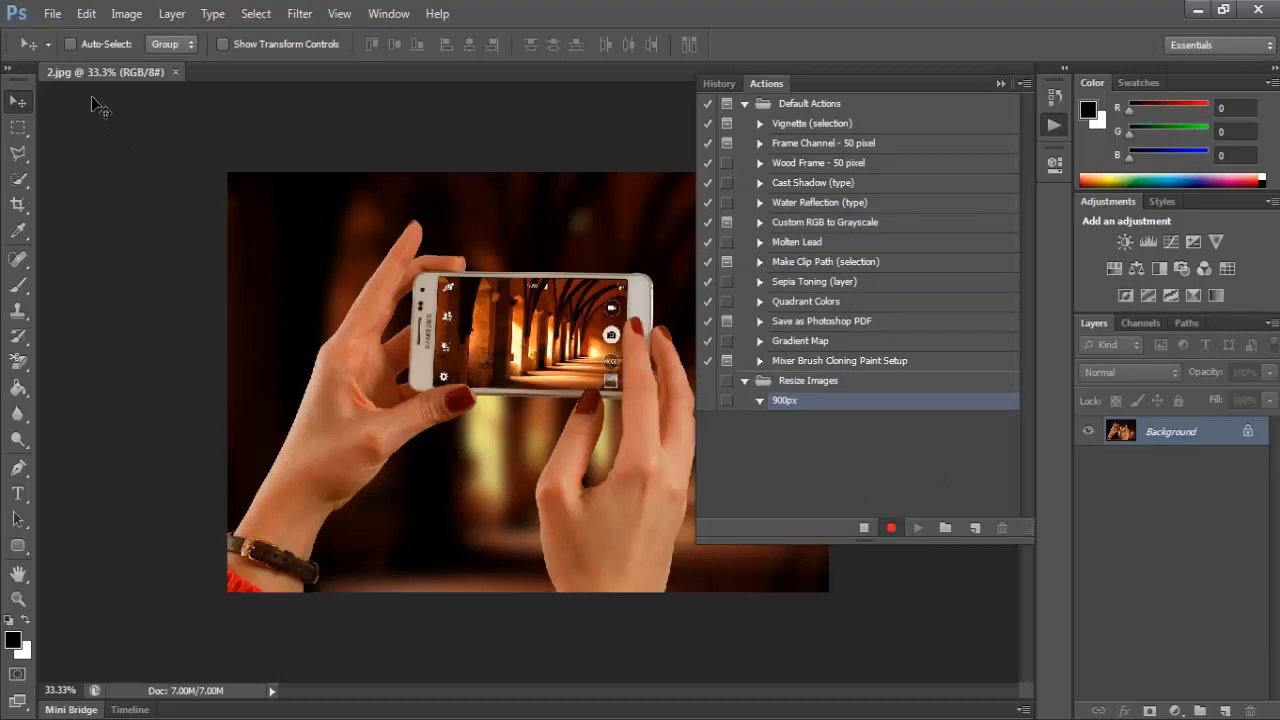
- Resize the image to a width of 900 pixels with its proportions constrained
{"action": "left_click", "coordinate": [127, 14]}
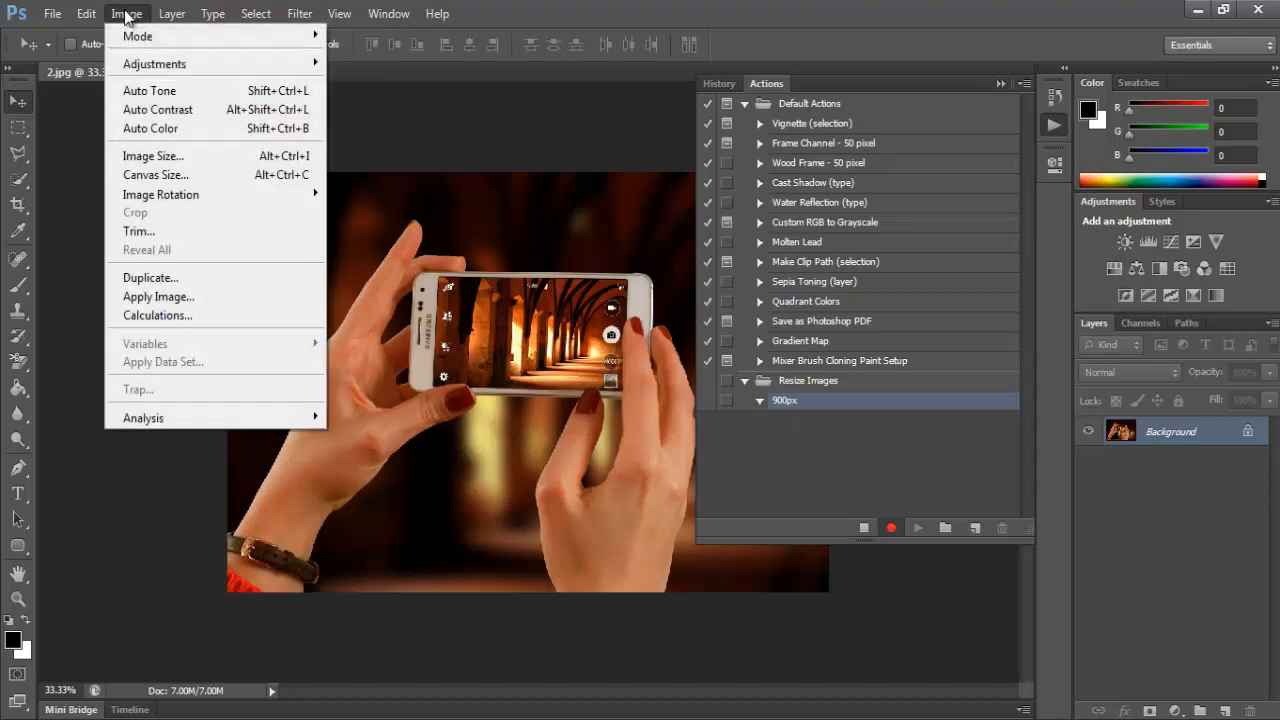
{"action": "left_click", "coordinate": [165, 156]}
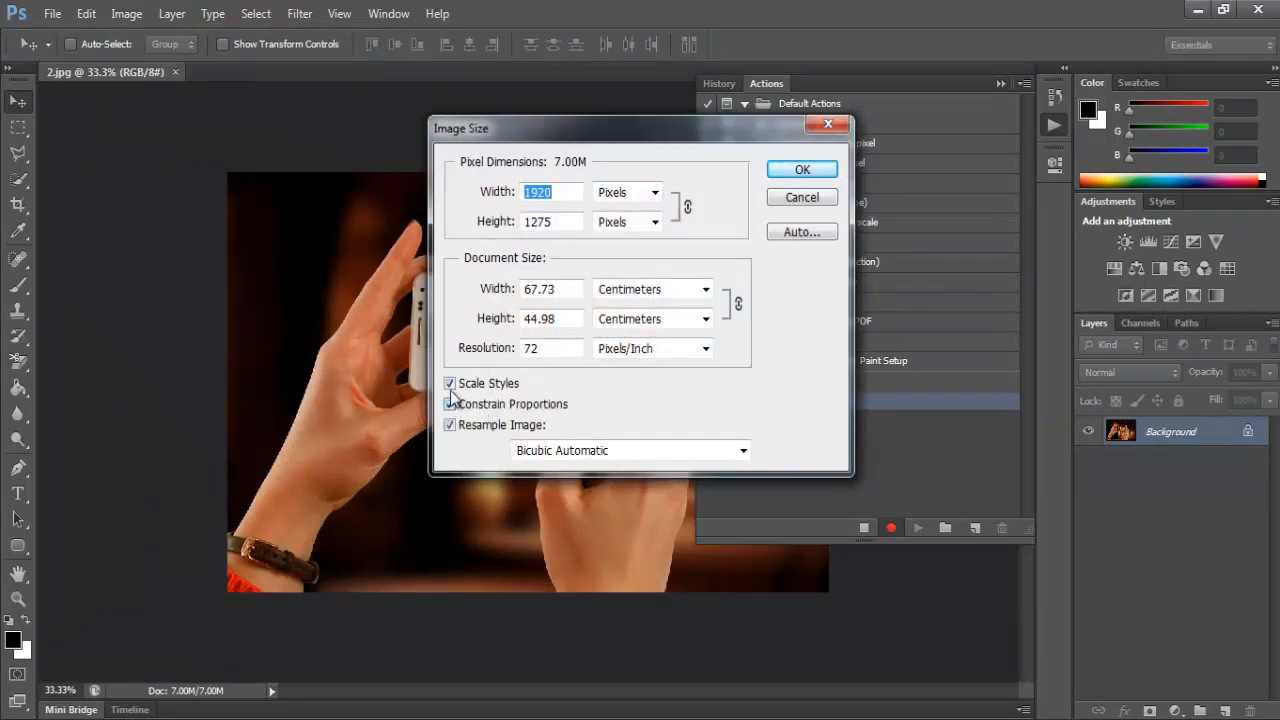
{"action": "left_click_drag", "start_coordinate": [559, 195], "coordinate": [446, 191]}
{"action": "type", "text": "900"}
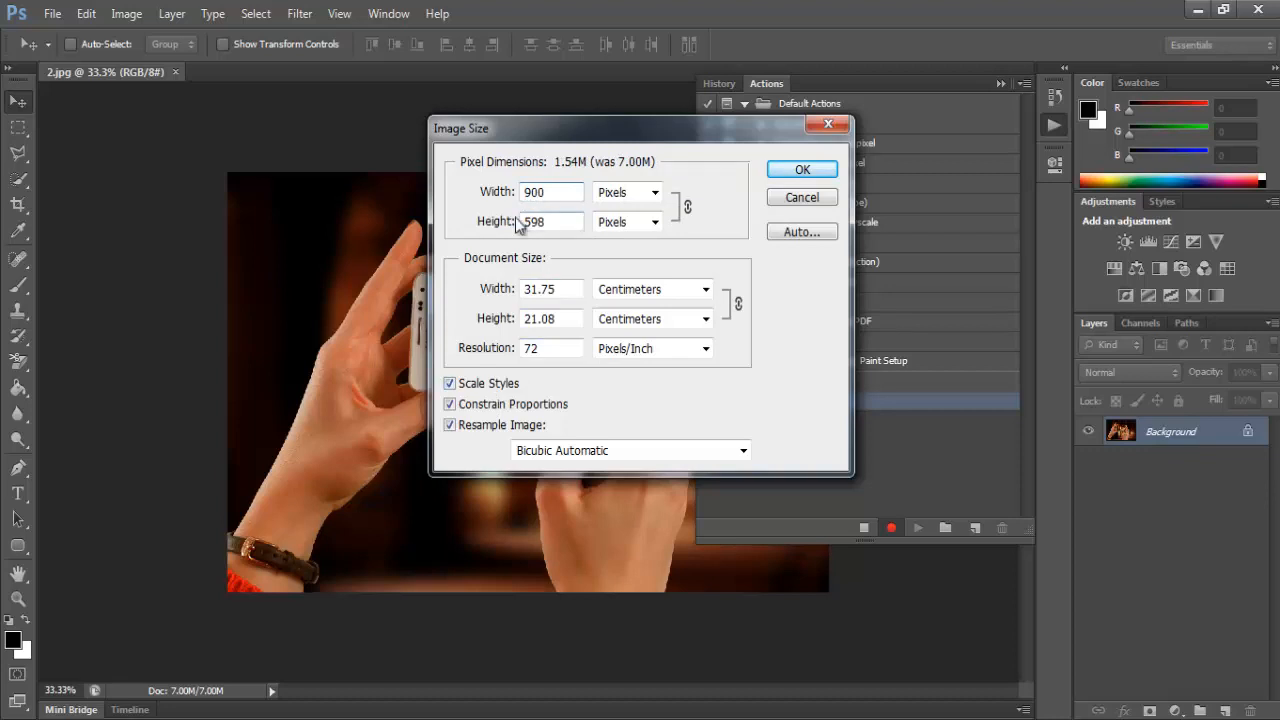
{"action": "left_click", "coordinate": [804, 171]}
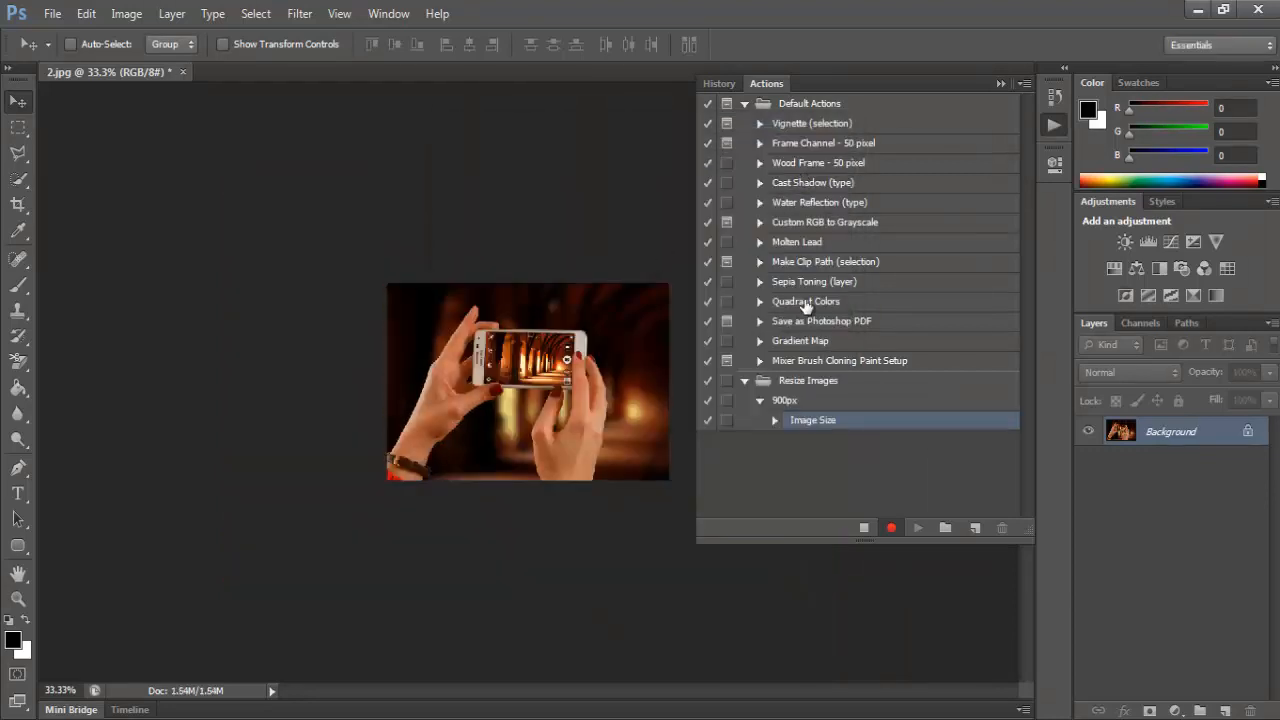
{"action": "left_click", "coordinate": [771, 405]}
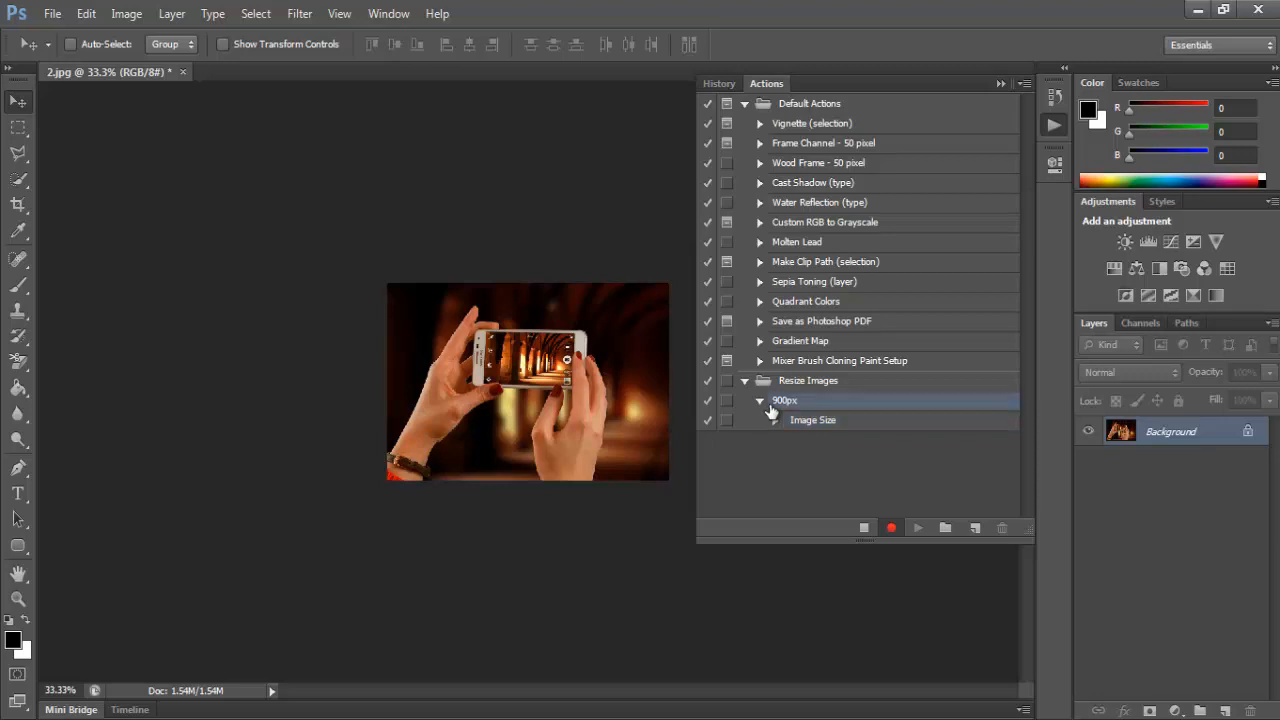
{"action": "left_click", "coordinate": [795, 385]}
{"action": "left_click", "coordinate": [789, 403]}
{"action": "left_click", "coordinate": [808, 424]}
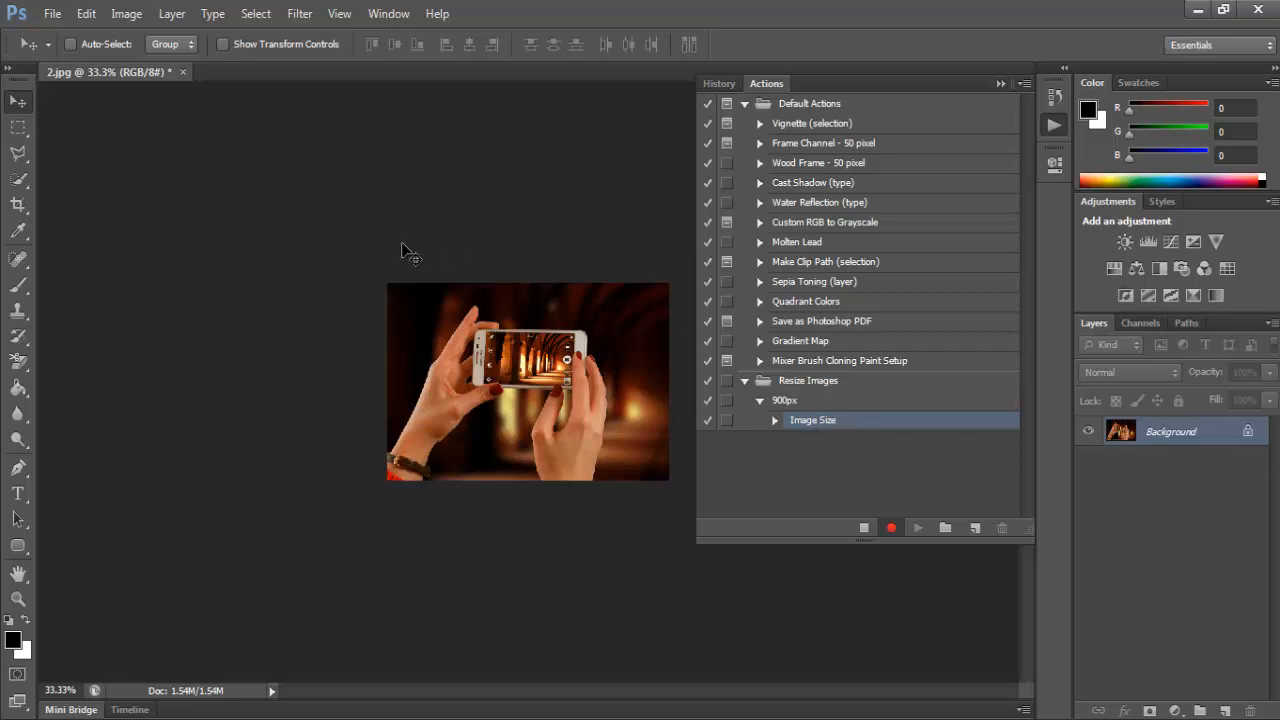
- Save the image to the desktop as a JPEG named "resized"
{"action": "left_click", "coordinate": [53, 15]}
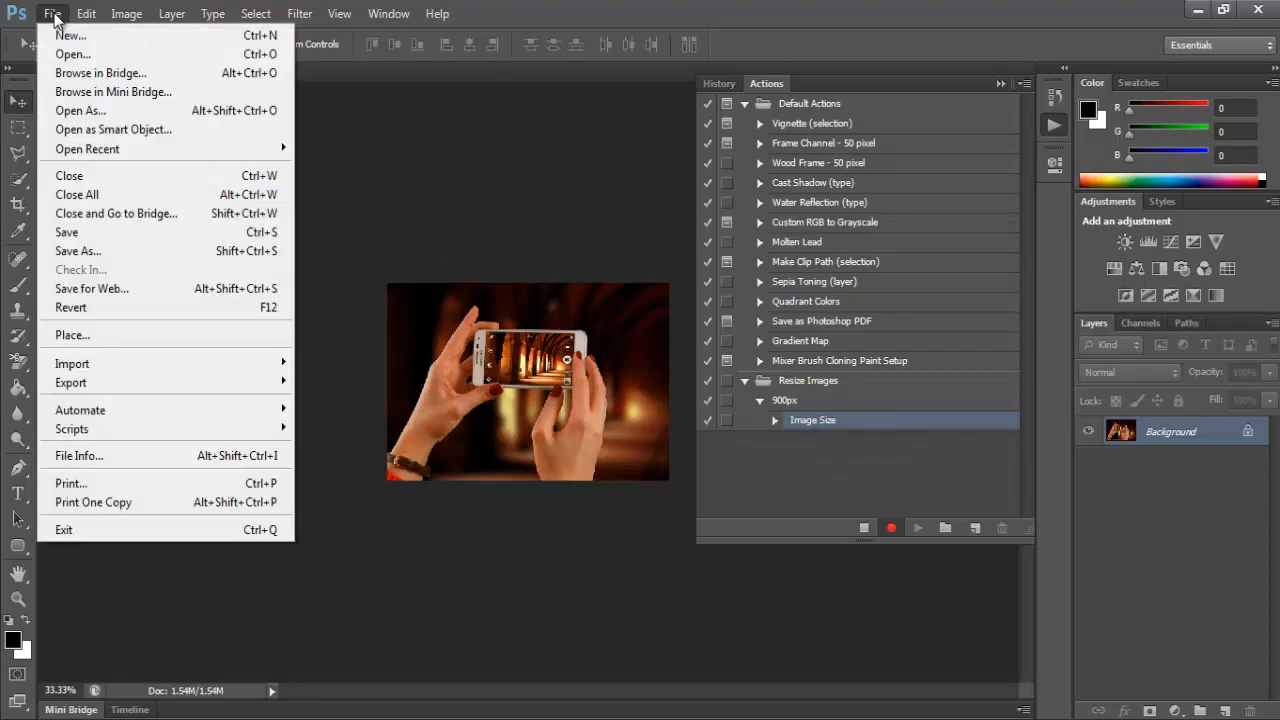
{"action": "left_click", "coordinate": [119, 252]}
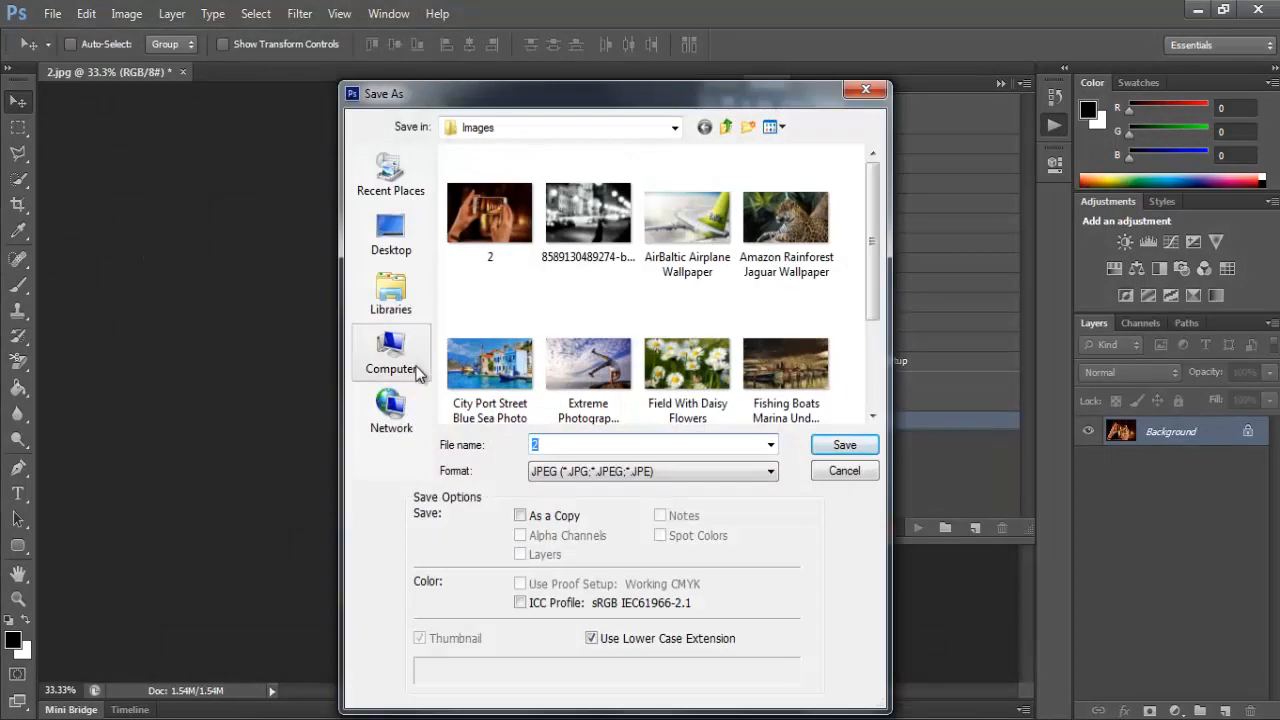
{"action": "left_click", "coordinate": [727, 128]}
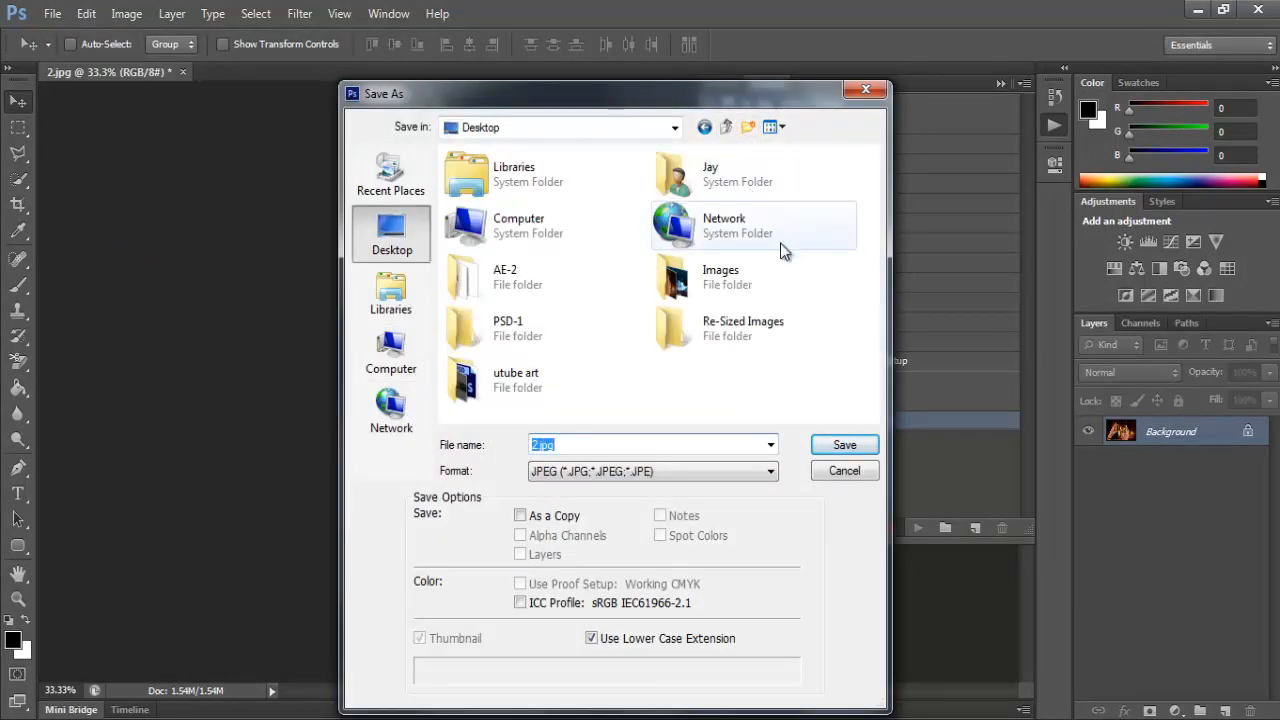
{"action": "type", "text": "resi"}
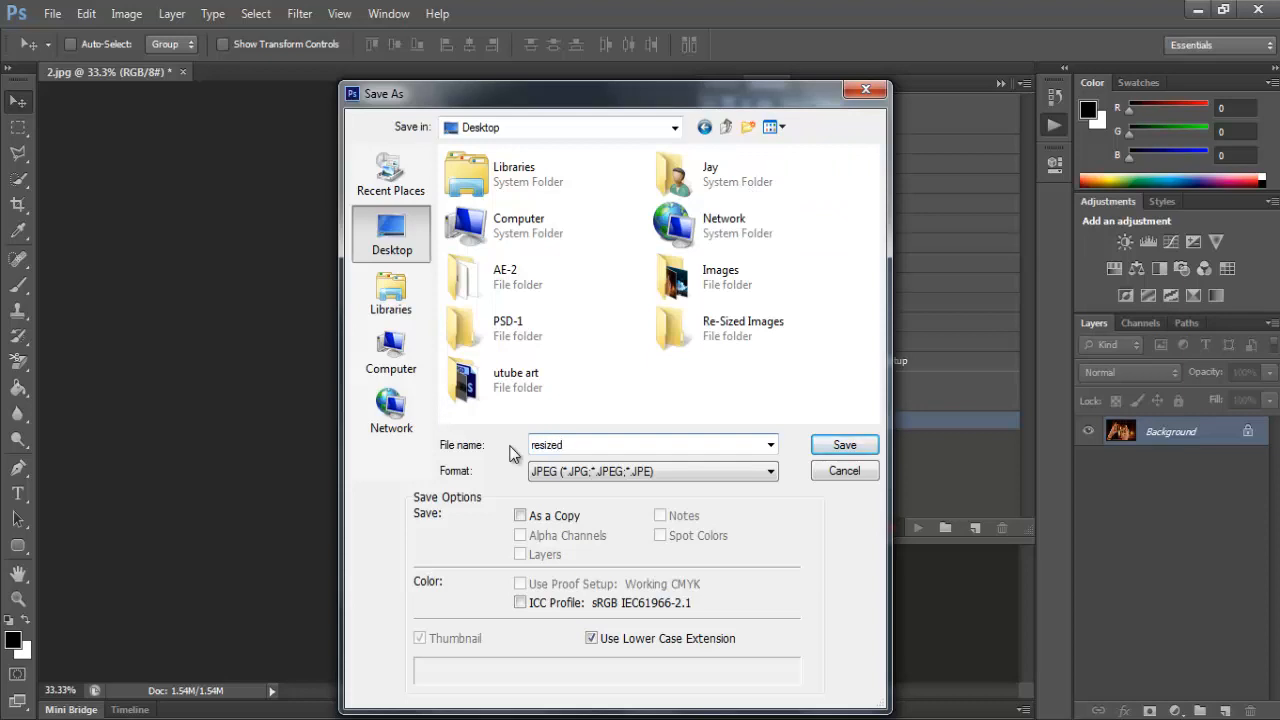
{"action": "type", "text": "zed"}
{"action": "key", "text": "Return"}
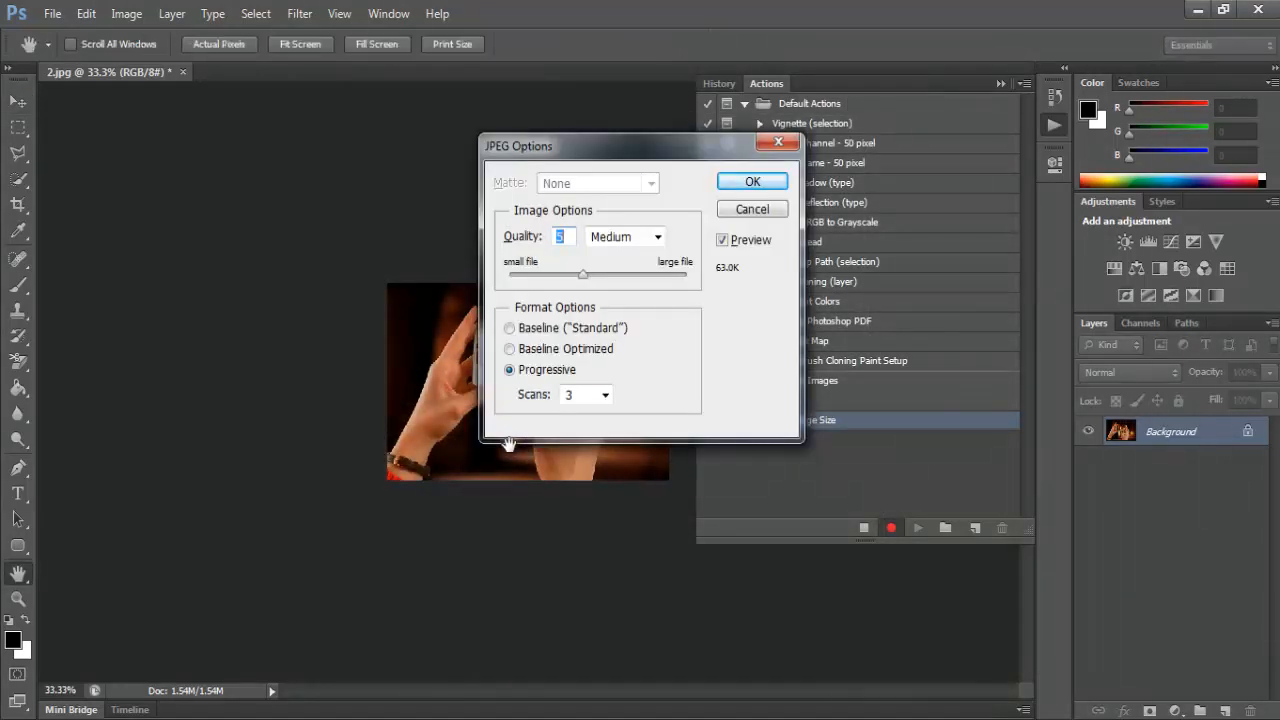
- Apply the Baseline ("Standard") format and quality 10 to the JPEG, and stop recording the action
{"action": "left_click", "coordinate": [544, 325]}
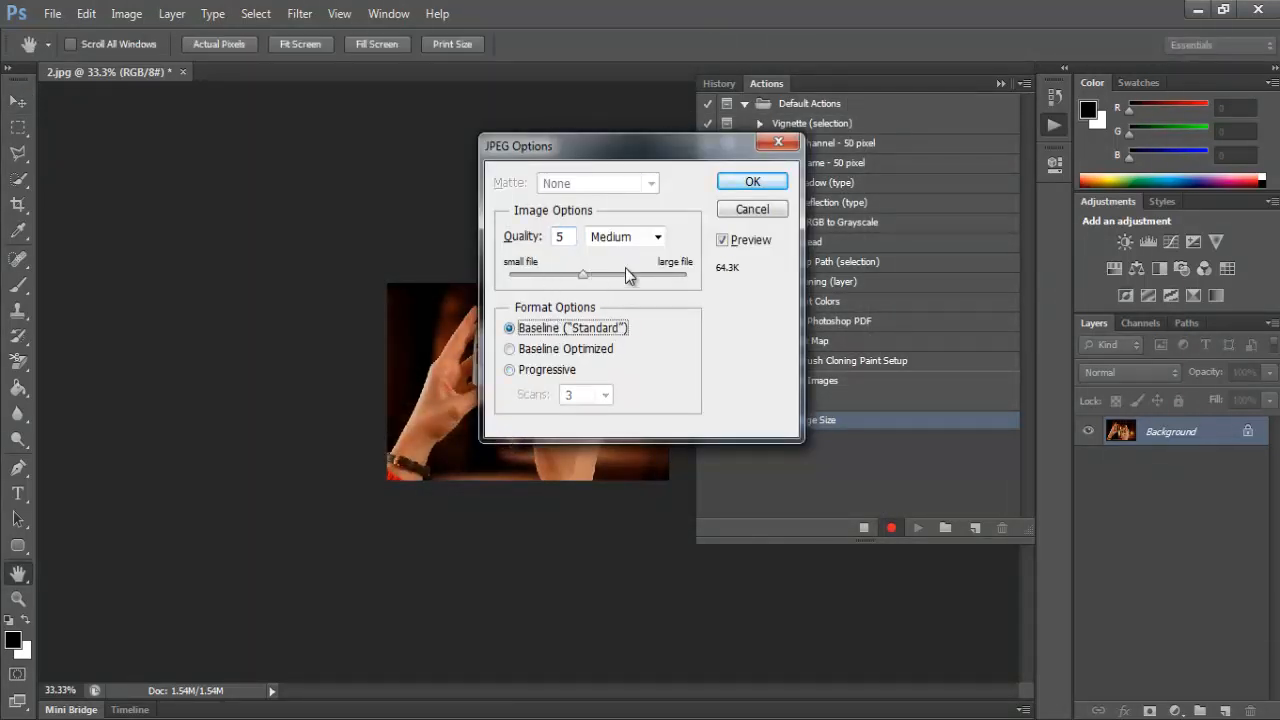
{"action": "left_click", "coordinate": [662, 274]}
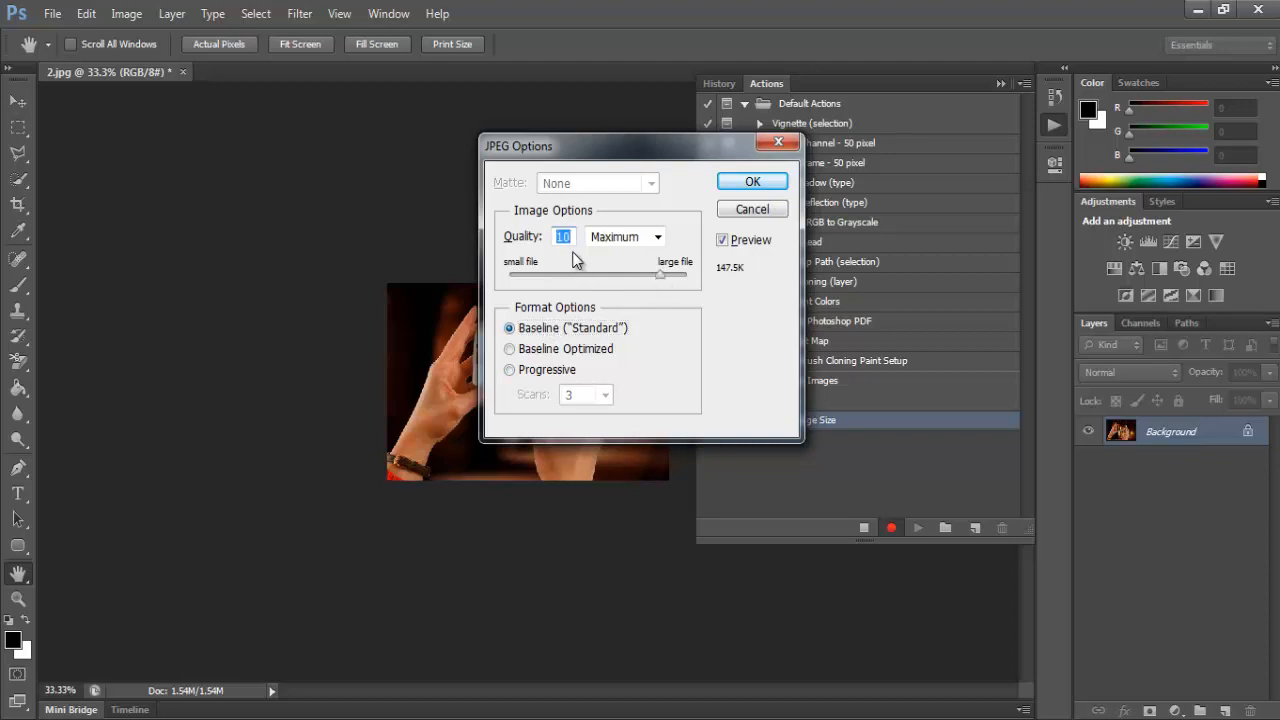
{"action": "left_click", "coordinate": [752, 182]}
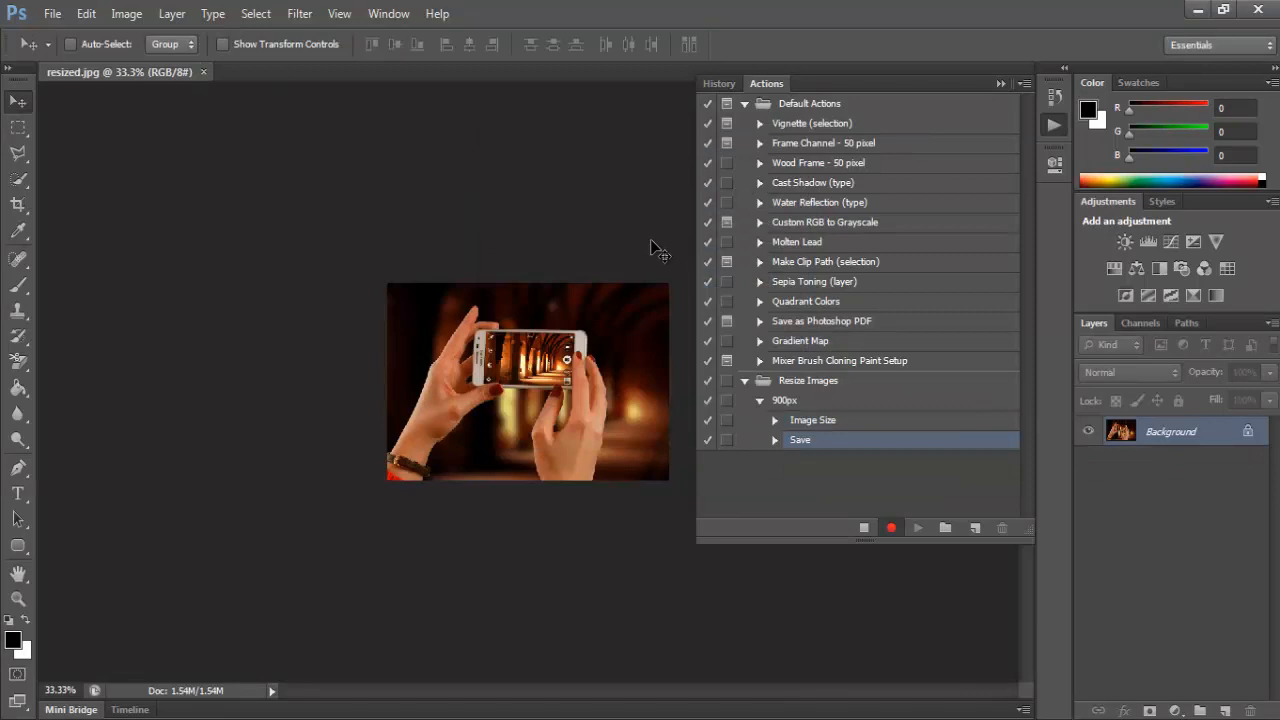
{"action": "left_click", "coordinate": [865, 530]}
- Set up a Batch with the desktop's Images folder as source, suppressing file open options dialogs and color profile warnings
{"action": "left_click", "coordinate": [53, 14]}
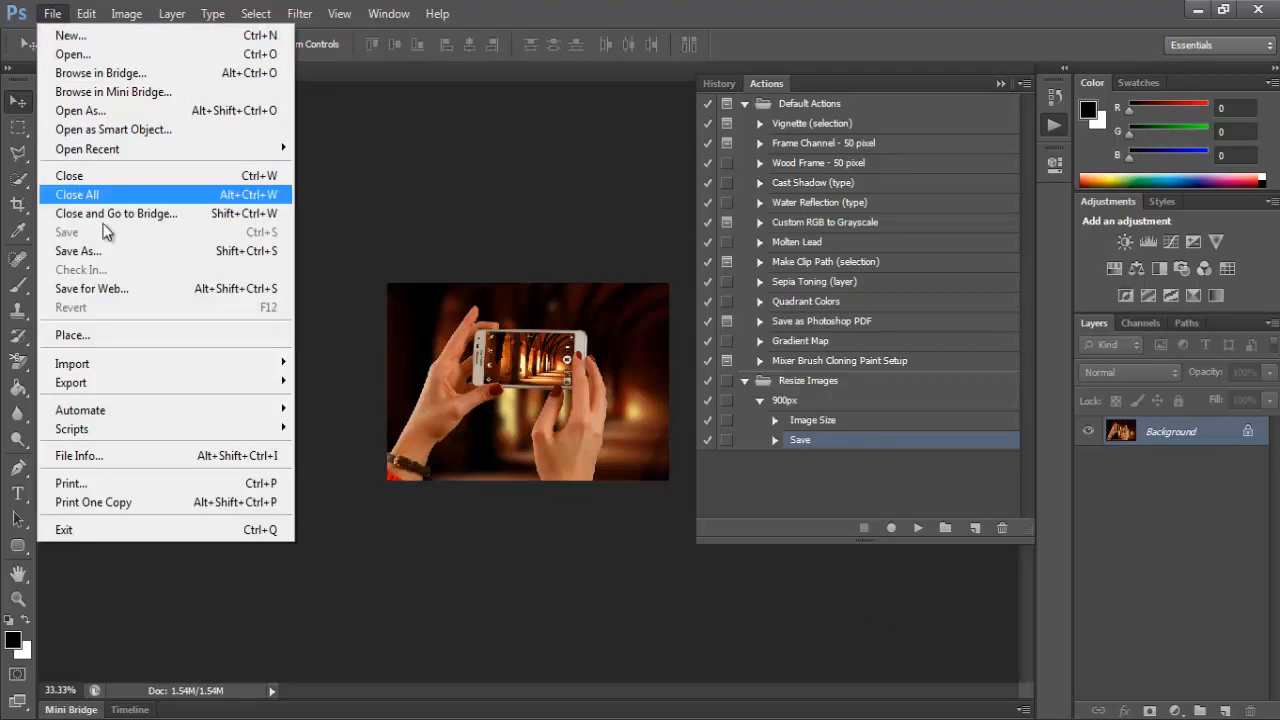
{"action": "mouse_move", "coordinate": [102, 420]}
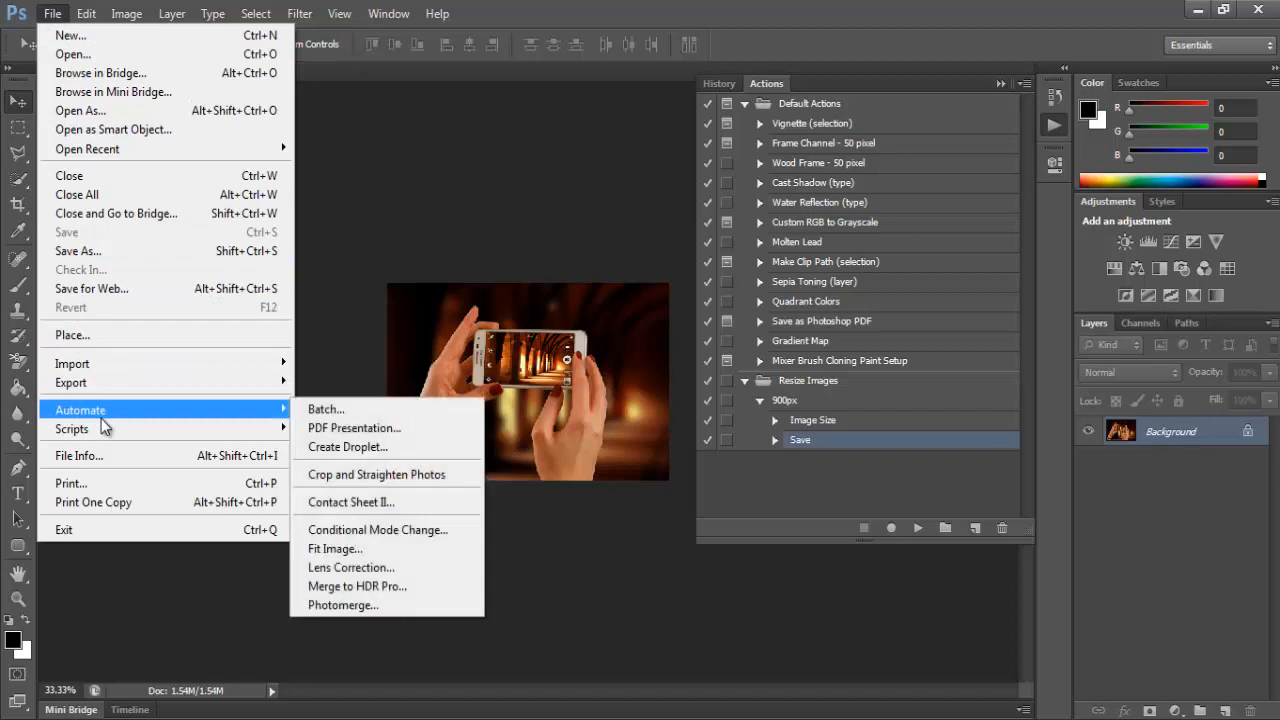
{"action": "left_click", "coordinate": [324, 411]}
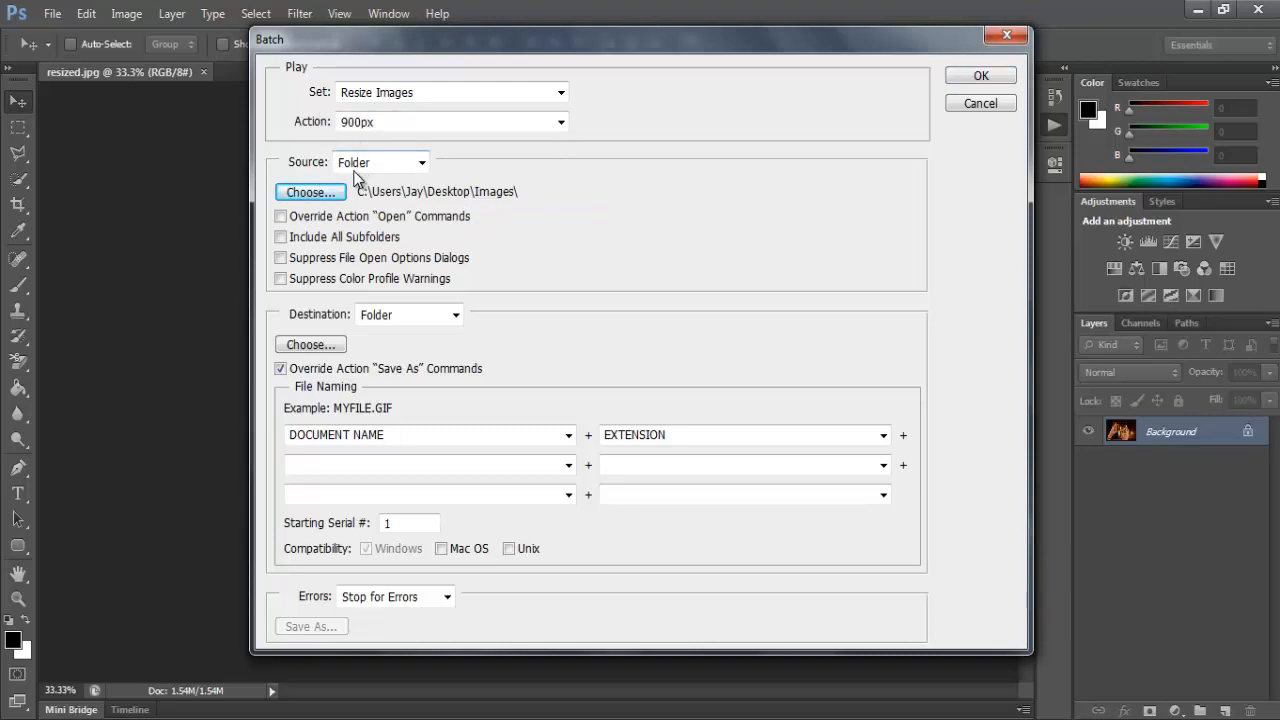
{"action": "left_click", "coordinate": [308, 192]}
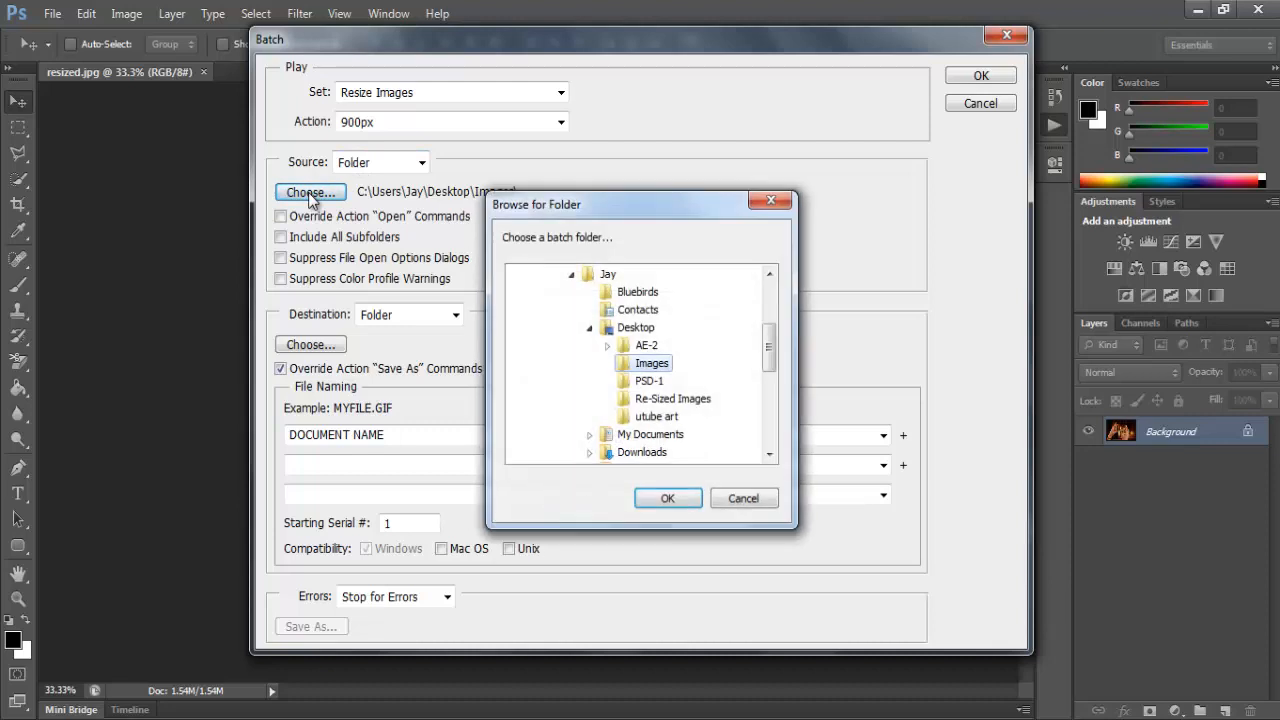
{"action": "left_click", "coordinate": [680, 497]}
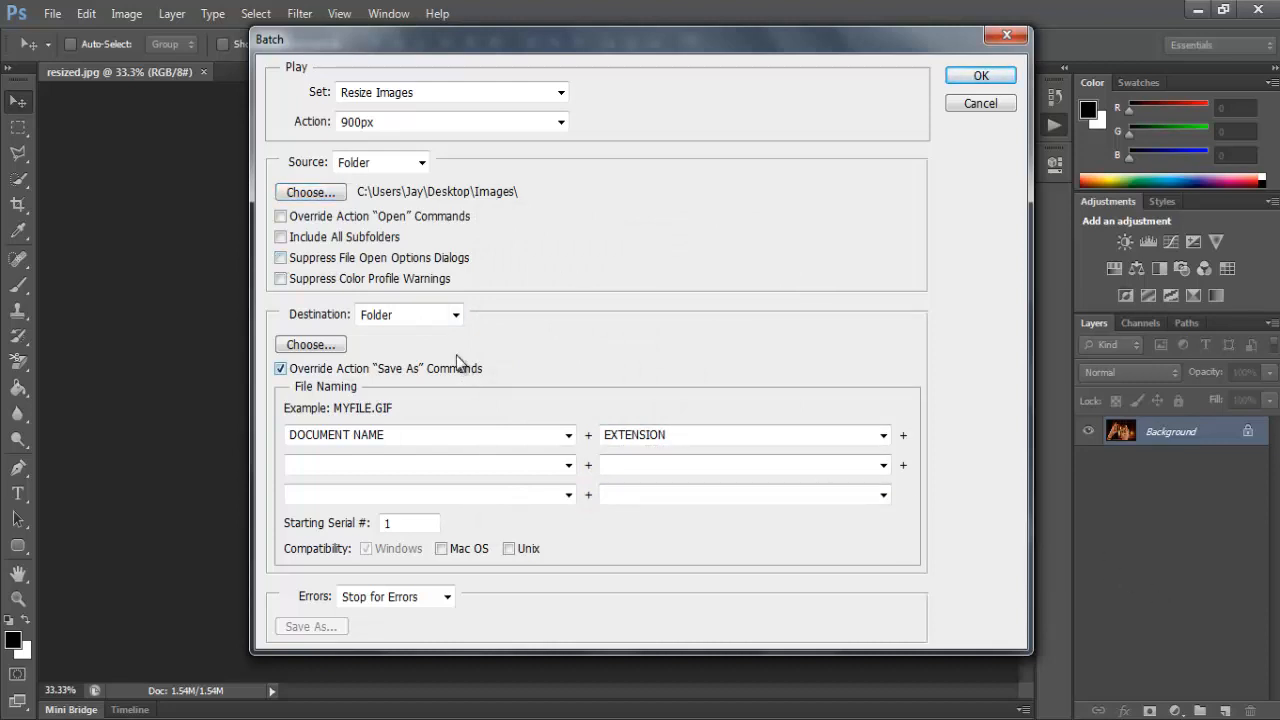
{"action": "left_click", "coordinate": [280, 258]}
{"action": "left_click", "coordinate": [281, 279]}
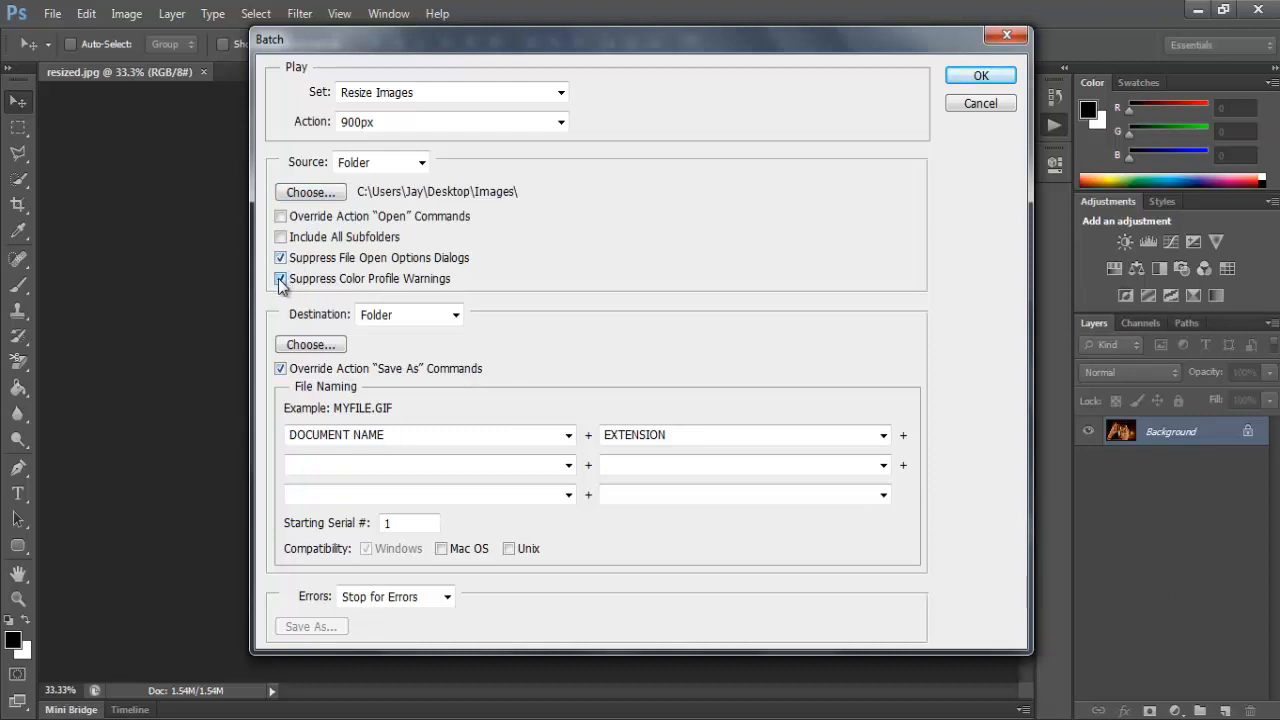
- Set the batch destination to the Re-Sized Images folder on the desktop
{"action": "left_click", "coordinate": [321, 346]}
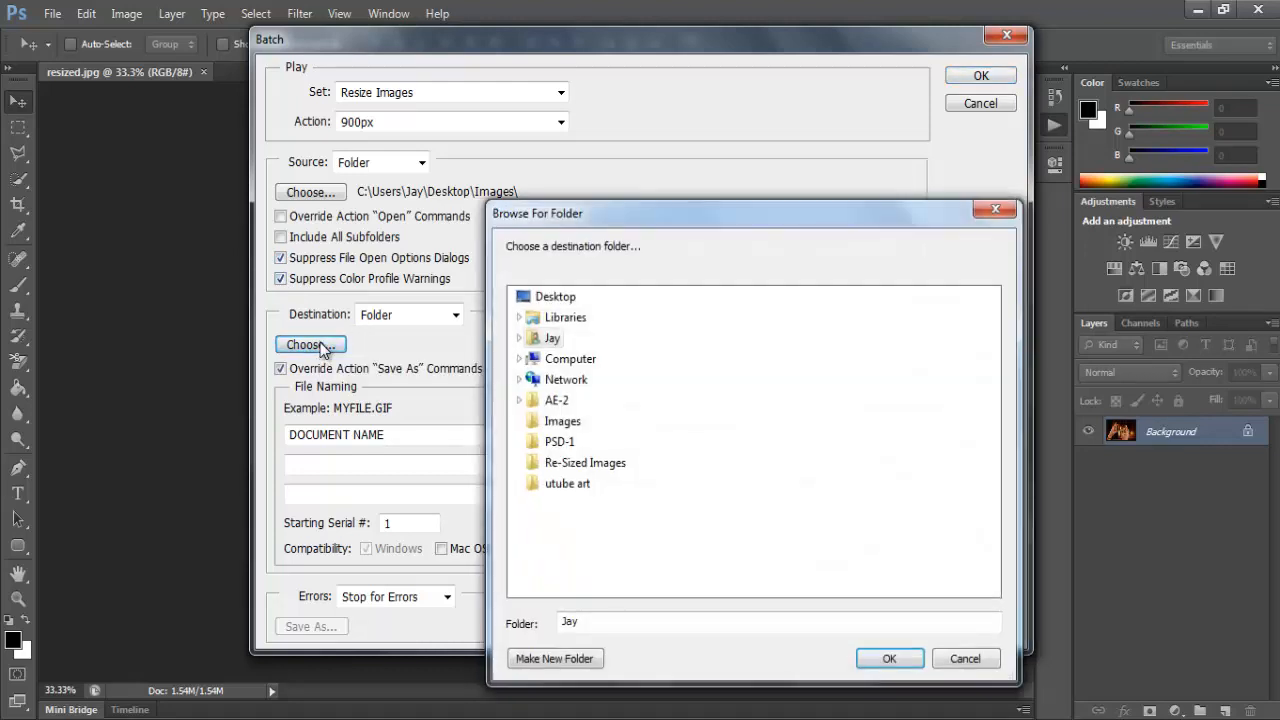
{"action": "left_click", "coordinate": [572, 464]}
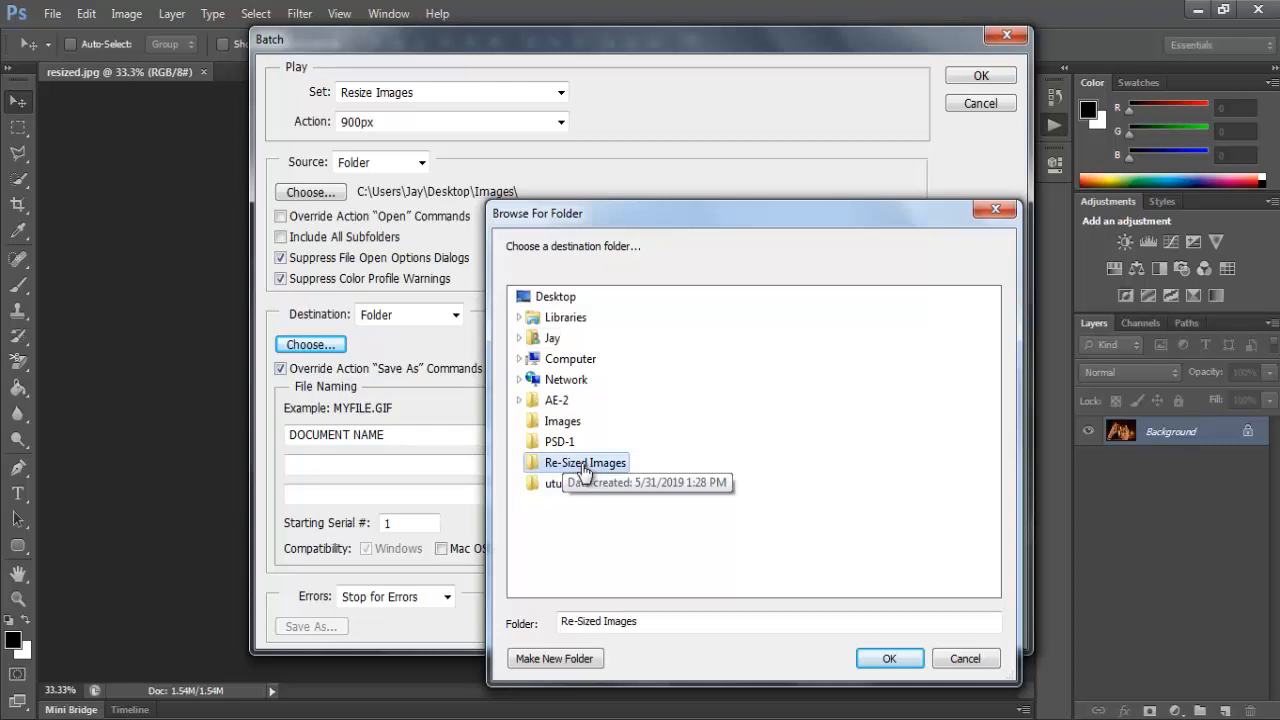
{"action": "left_click", "coordinate": [891, 665]}
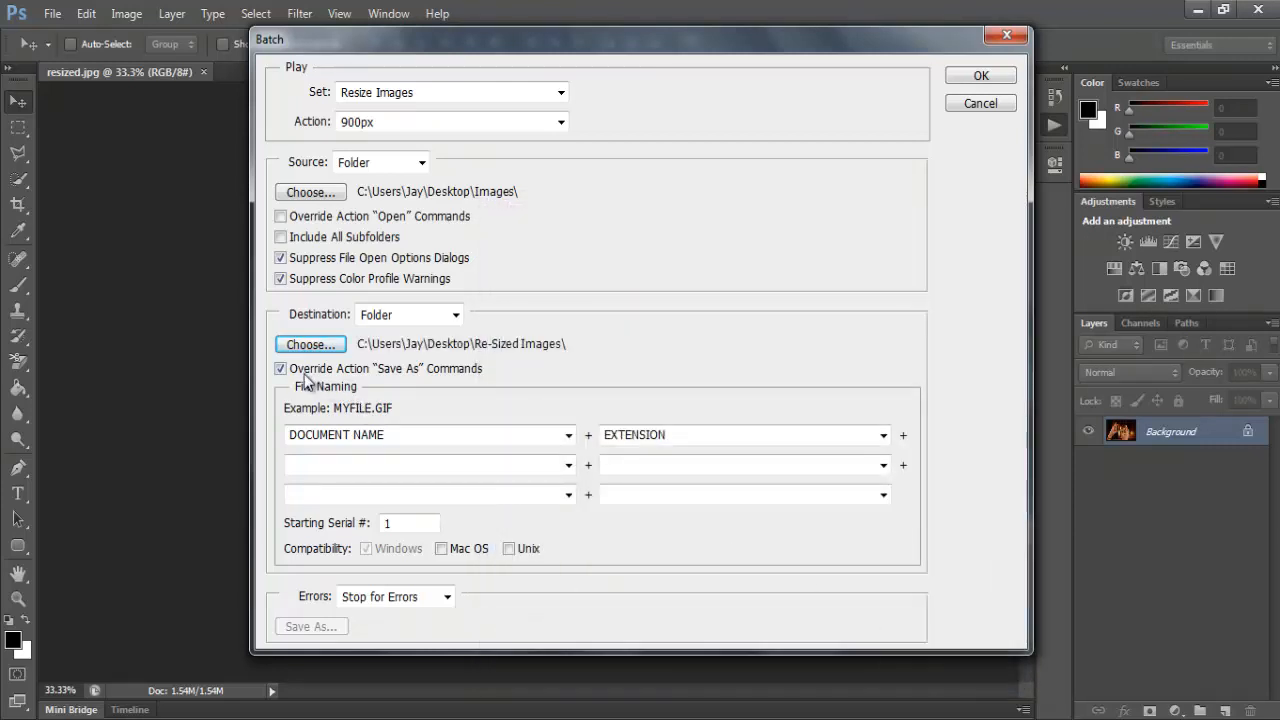
- Keep the output file naming as document name plus extension, and run the batch with the 900px action
{"action": "left_click", "coordinate": [549, 434]}
{"action": "left_click", "coordinate": [760, 440]}
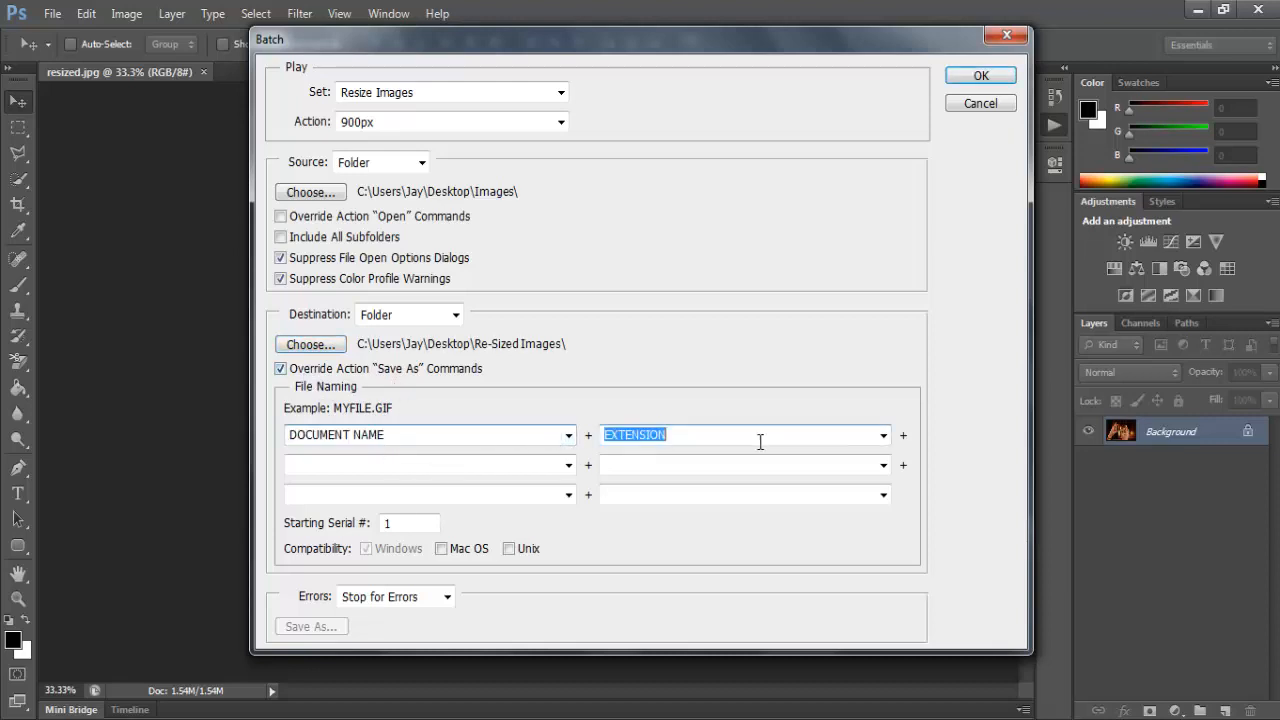
{"action": "left_click", "coordinate": [742, 533]}
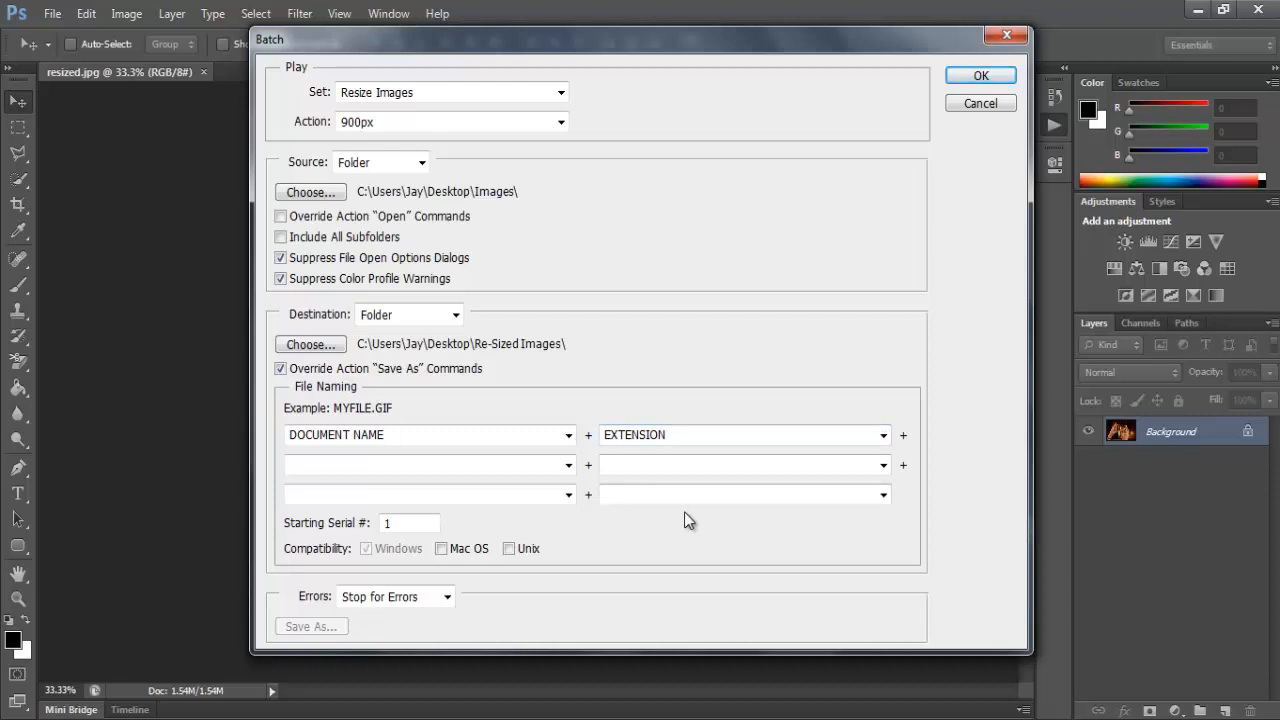
{"action": "left_click", "coordinate": [981, 77]}
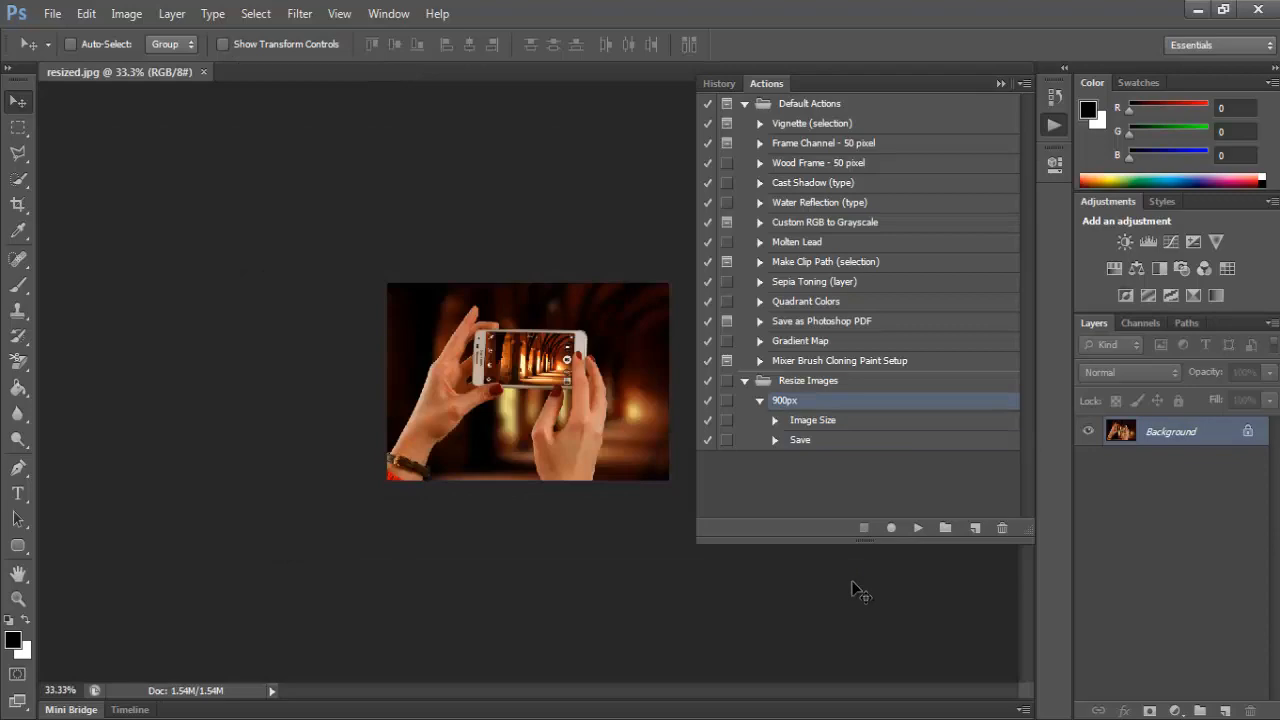
- Minimize Photoshop, open the desktop's Re-Sized Images folder and check the dimensions of several processed images
{"action": "left_click", "coordinate": [1198, 10]}
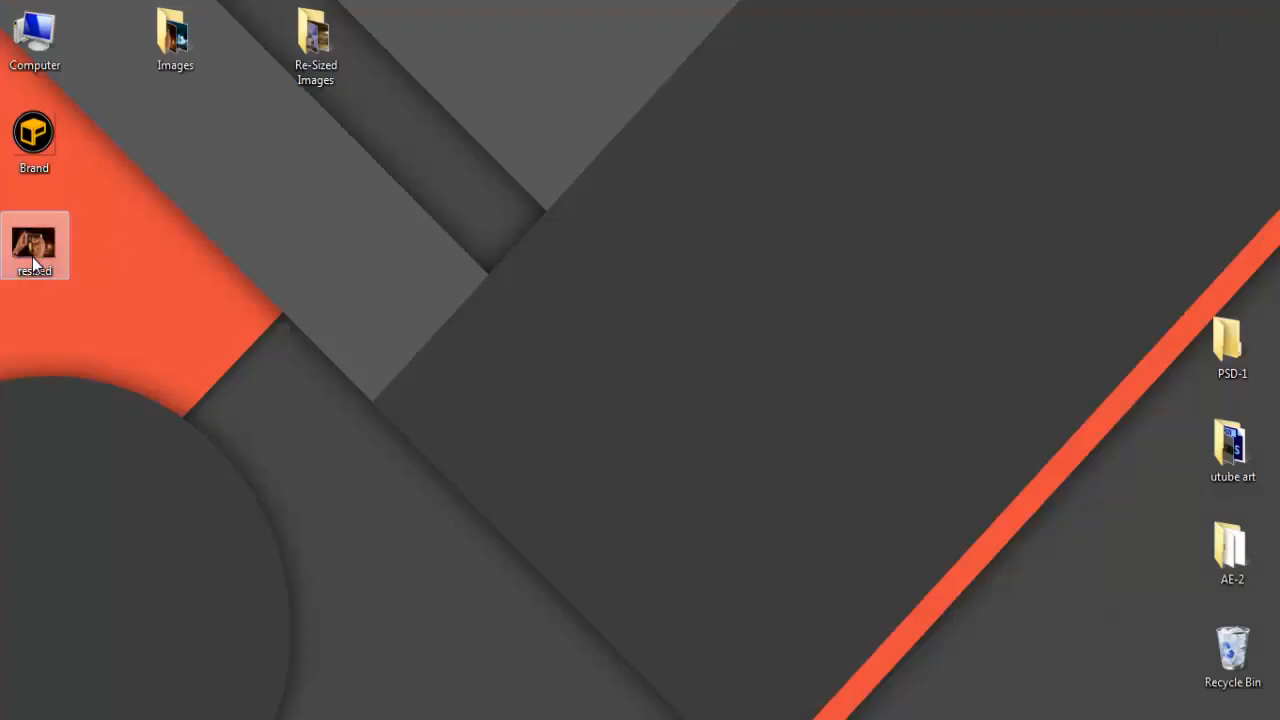
{"action": "double_click", "coordinate": [311, 59]}
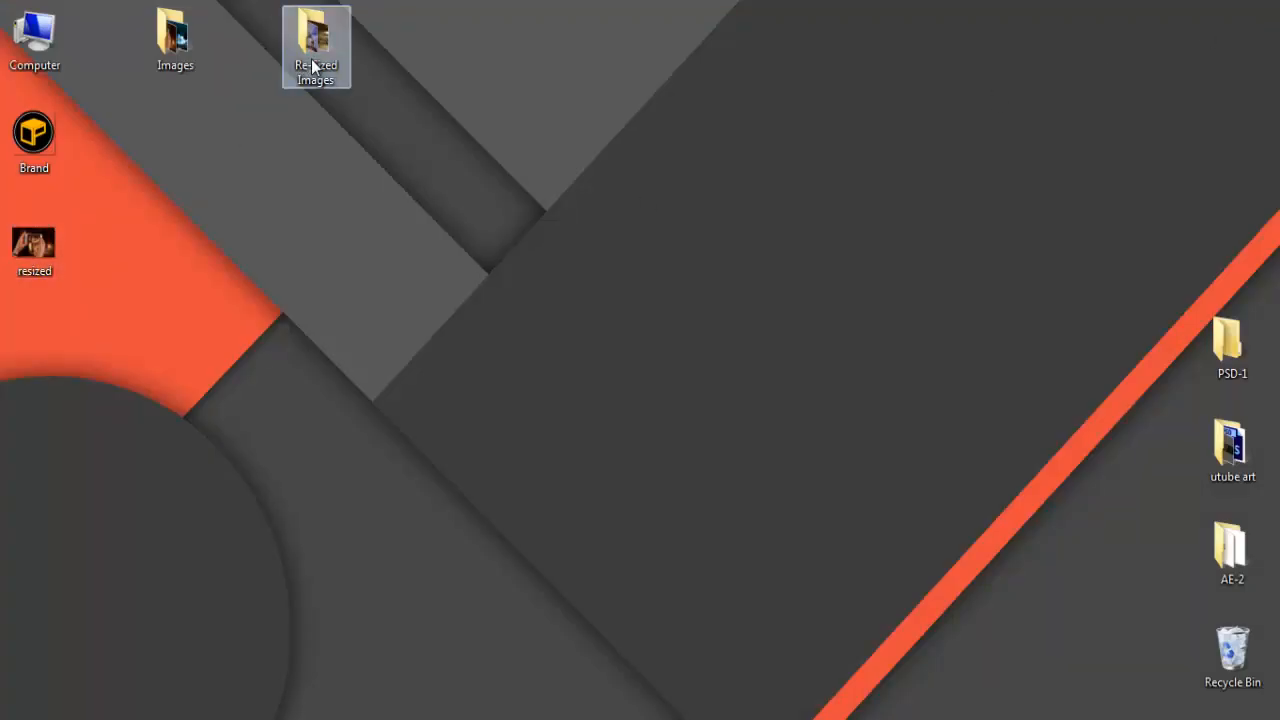
{"action": "left_click", "coordinate": [211, 157]}
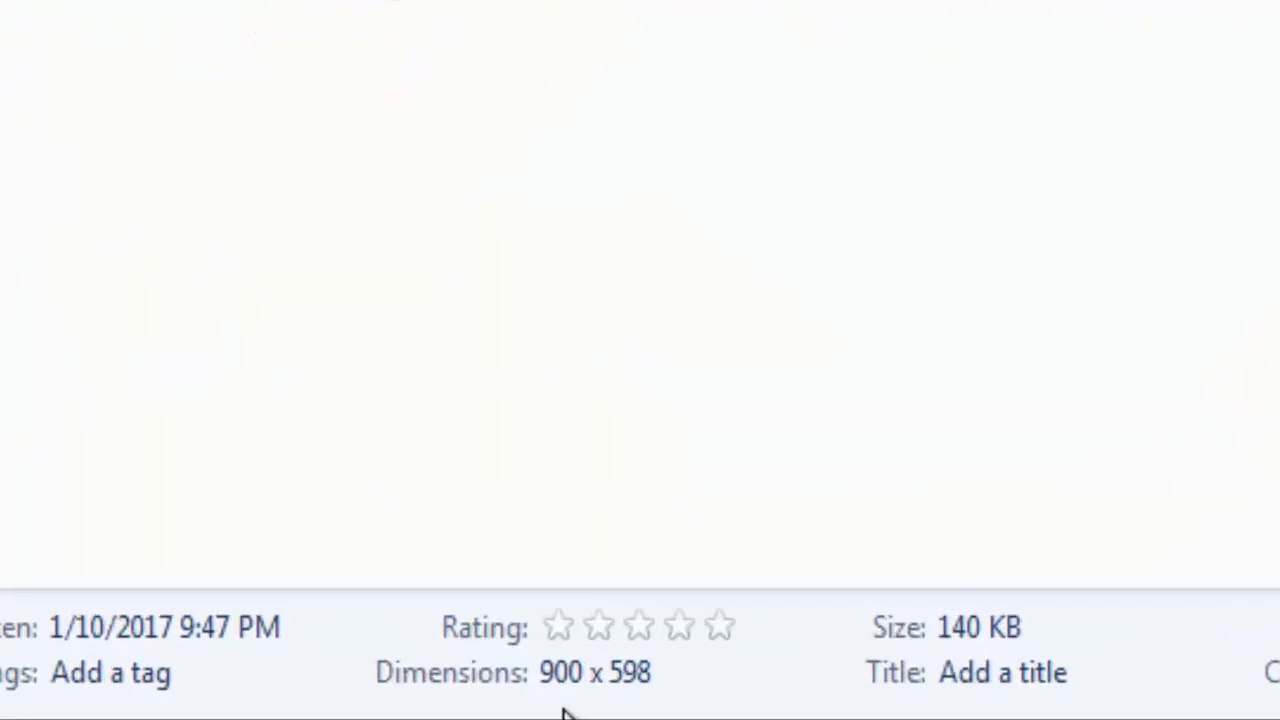
{"action": "left_click", "coordinate": [315, 220]}
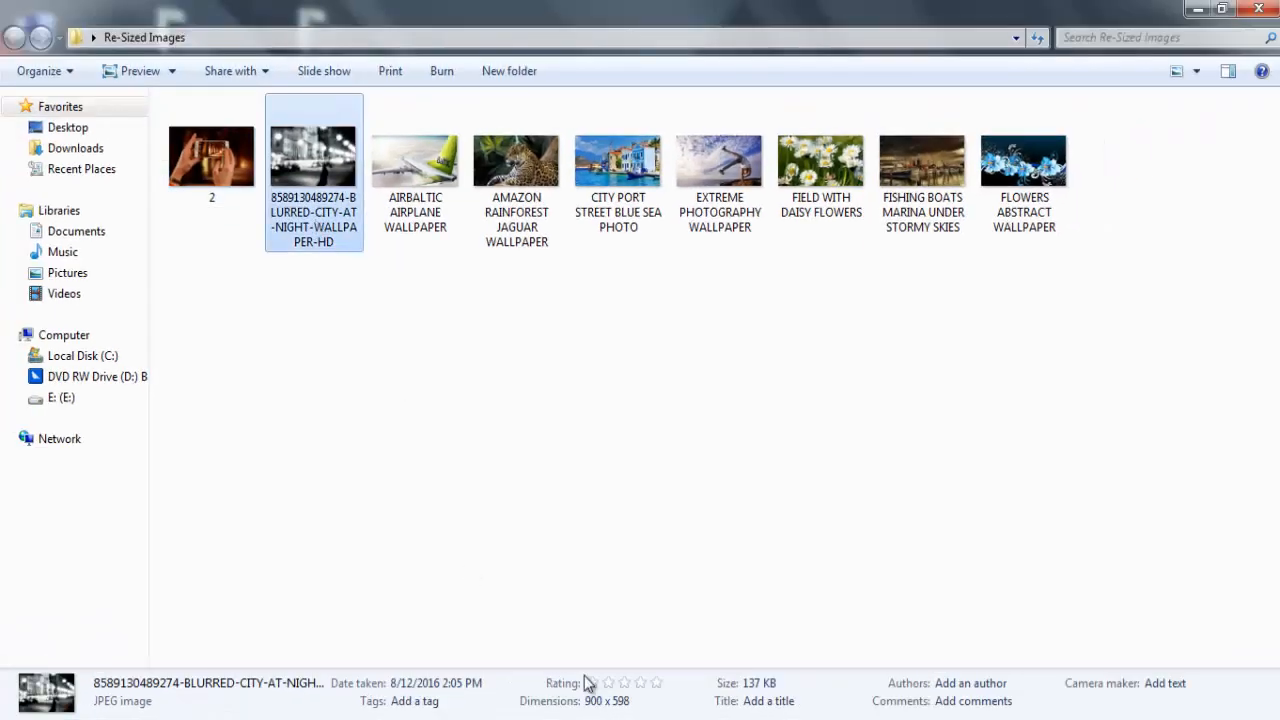
{"action": "left_click", "coordinate": [421, 198]}
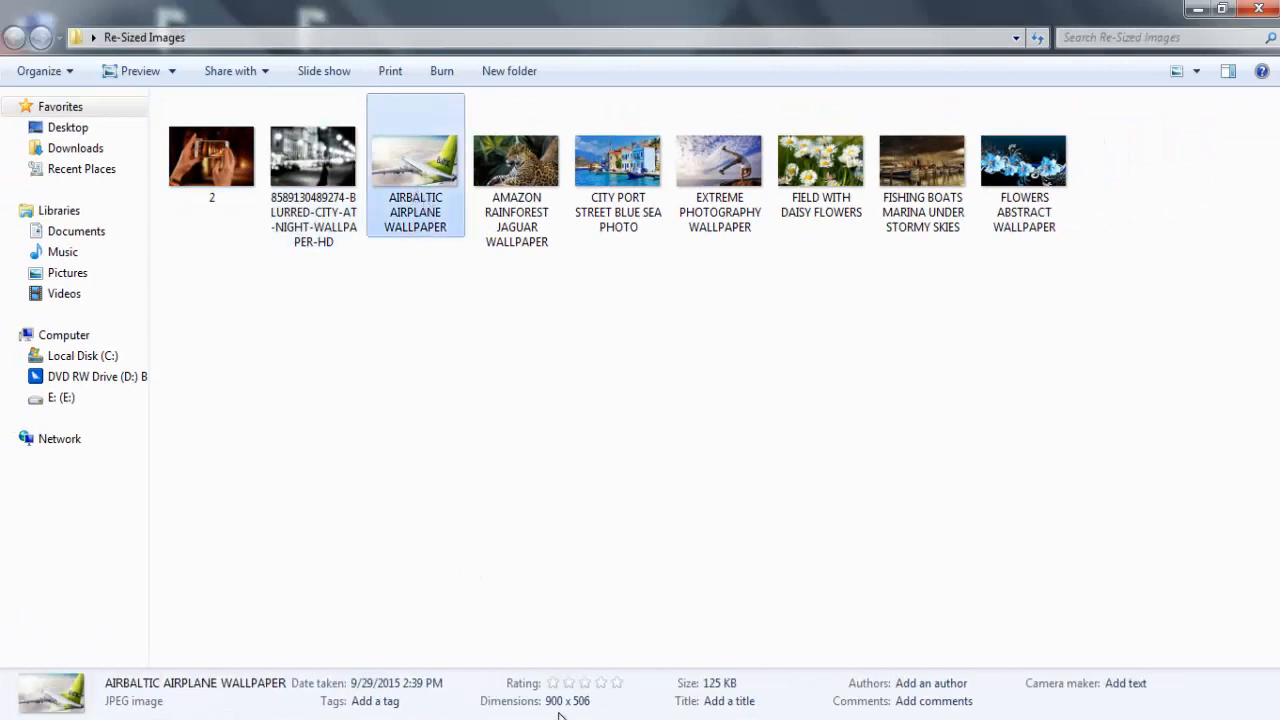
{"action": "left_click", "coordinate": [508, 205]}
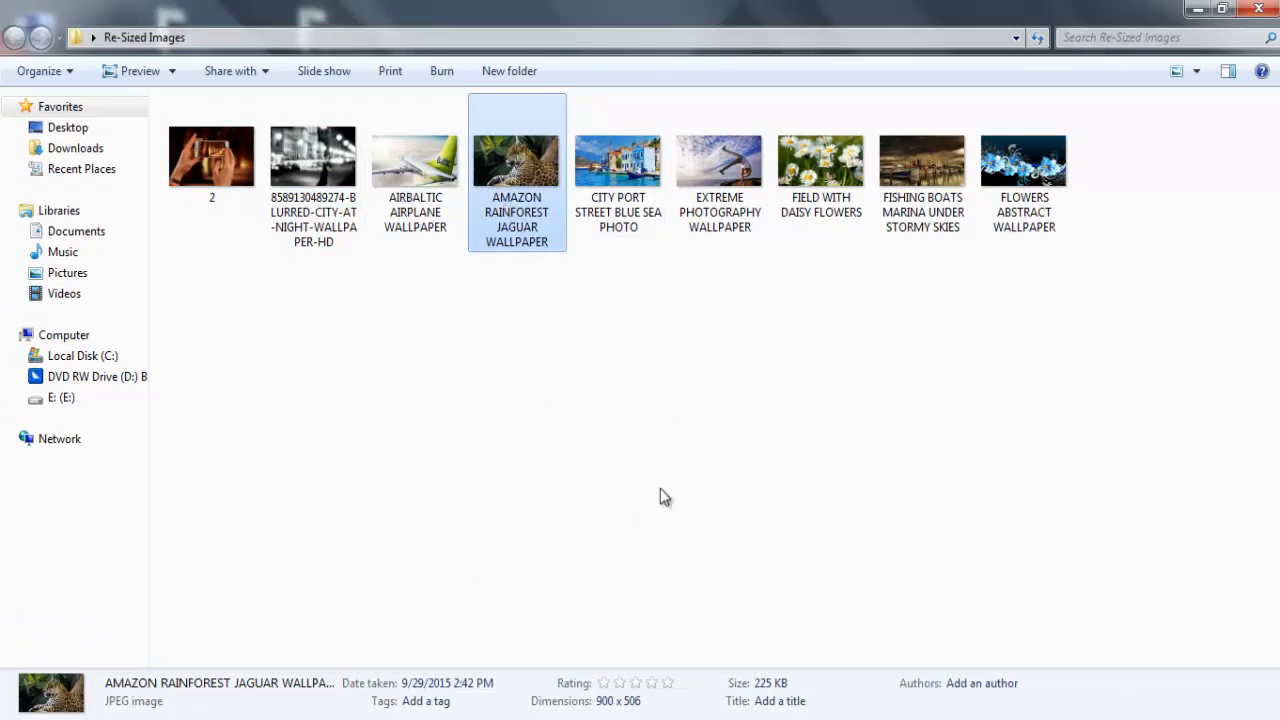
{"action": "left_click", "coordinate": [614, 165]}
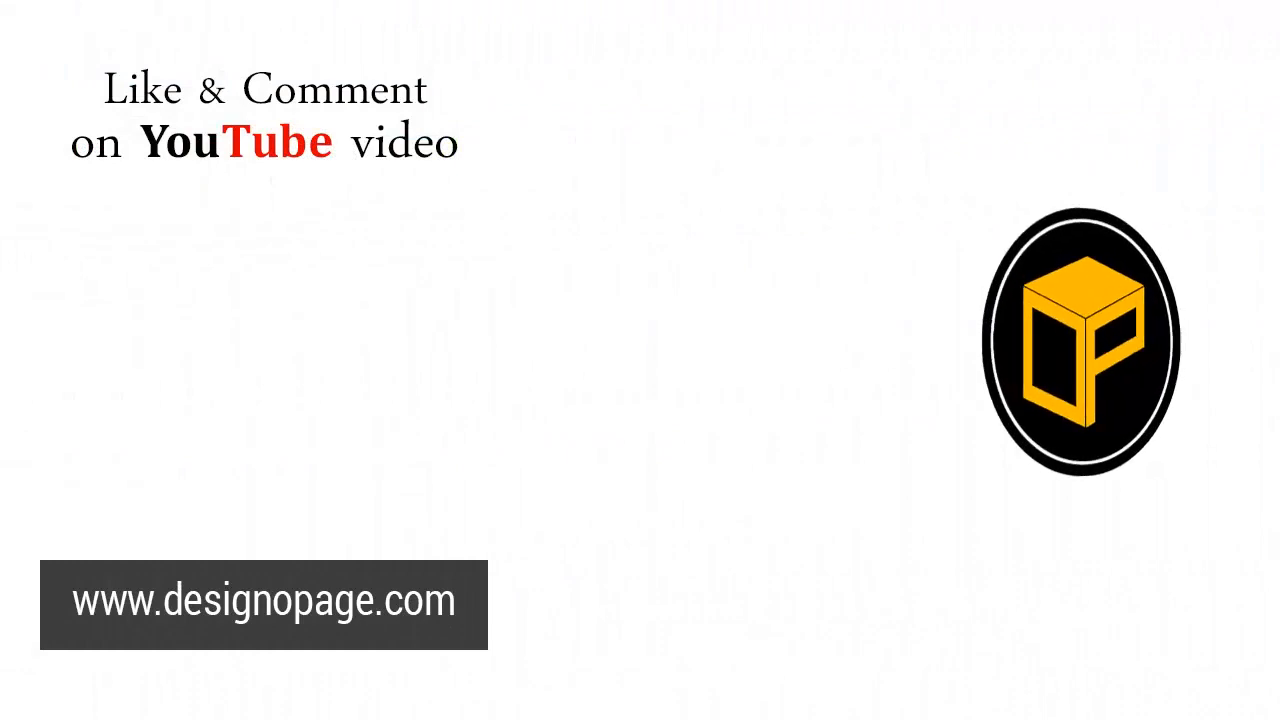